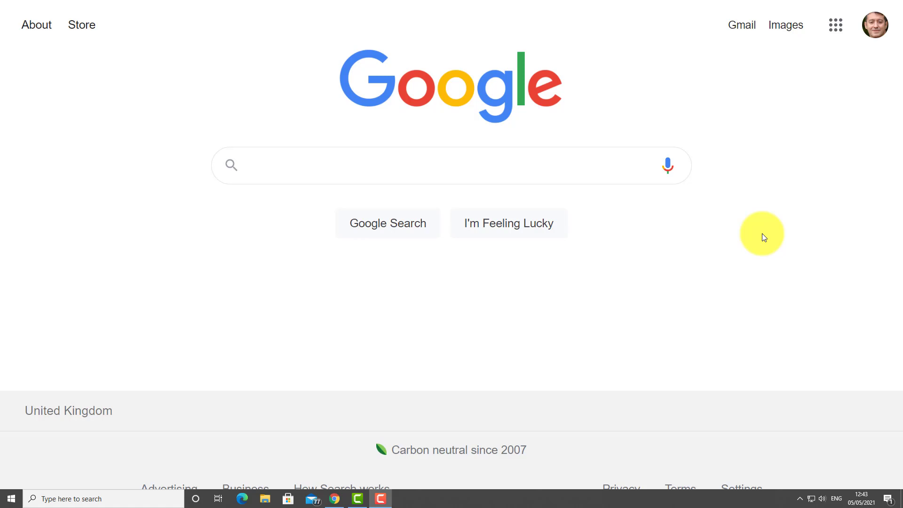
Step: Show the Google apps list using the grid icon at the top right of the Google home page
click(842, 32)
Step: Go to Google Drive and create a blank Google Form from the New menu
click(838, 181)
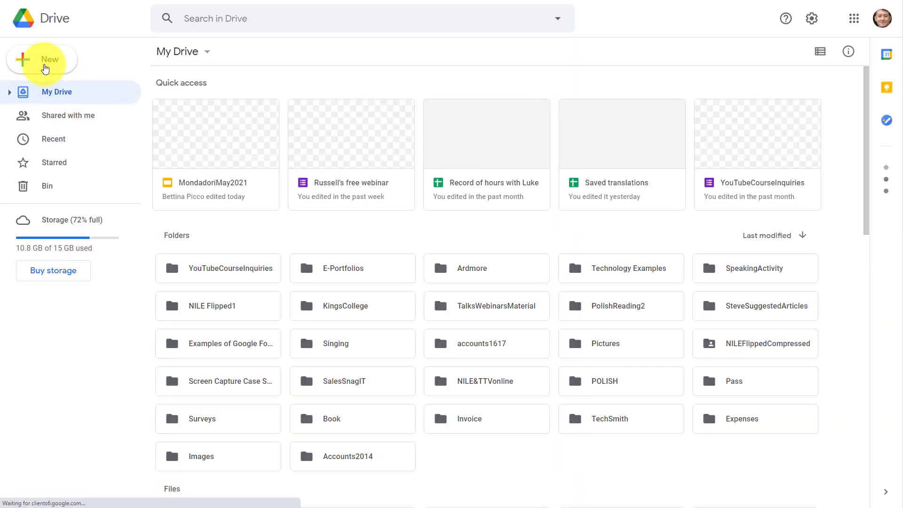
click(45, 66)
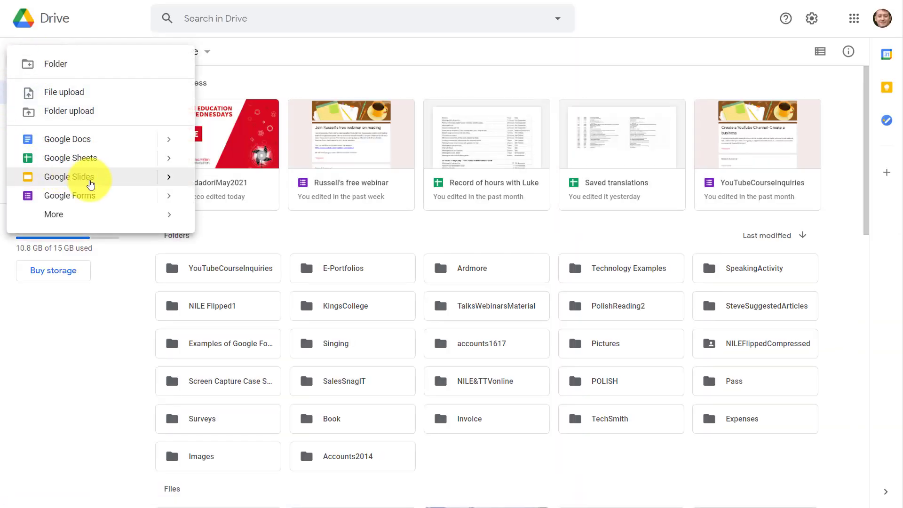
mouse_move(168, 196)
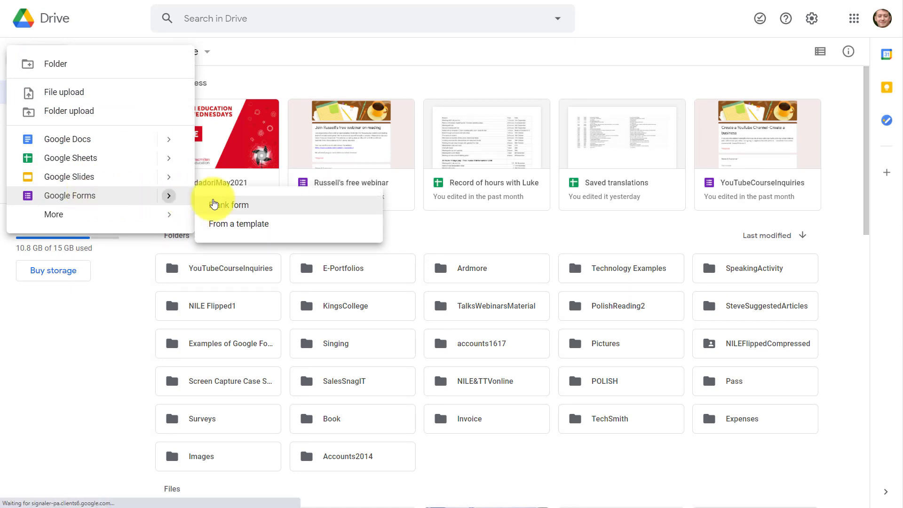
click(216, 204)
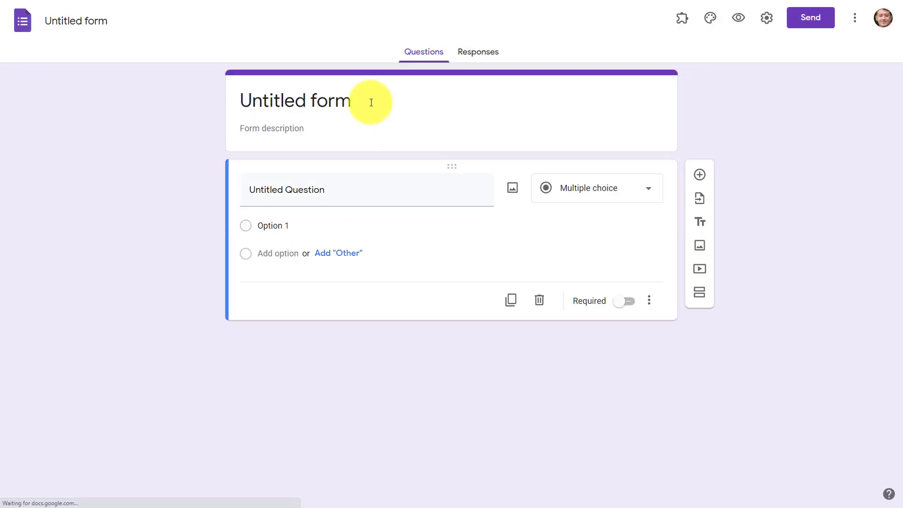
click(371, 103)
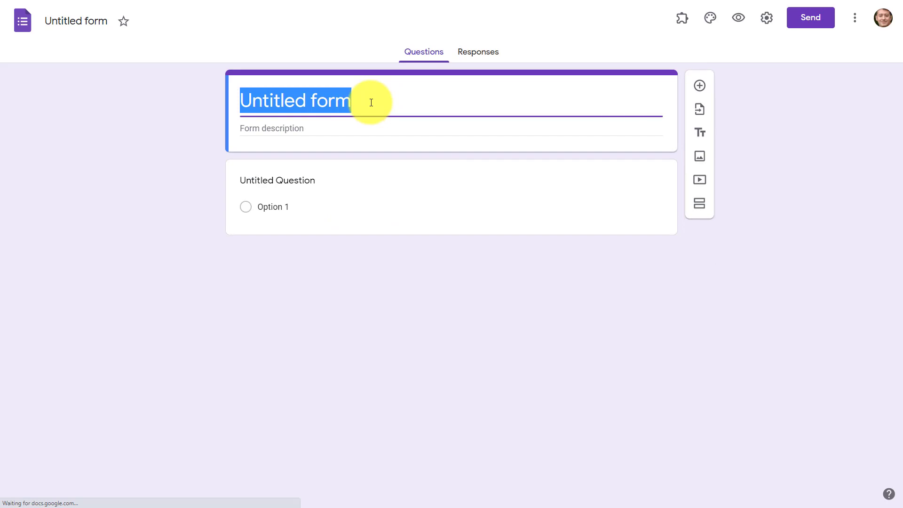
Step: Title the form 'Listening activity' and give the Drive file the same name
text(Lis)
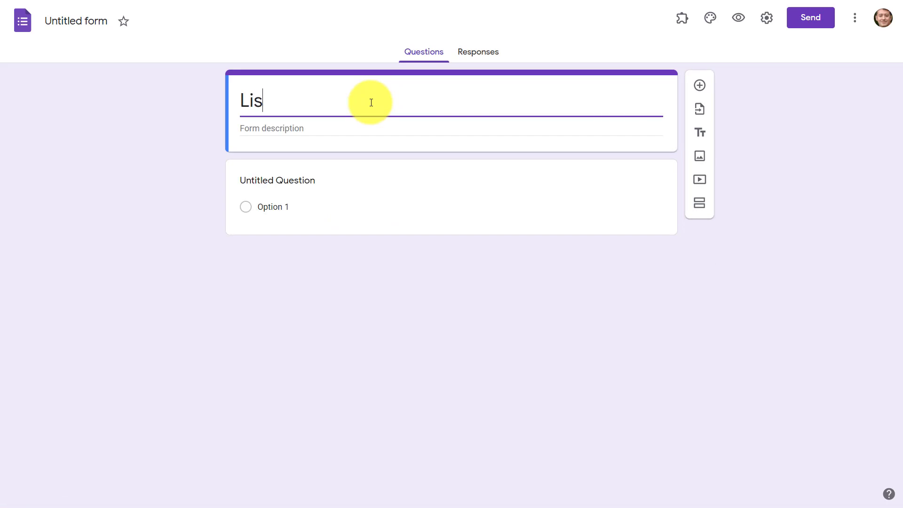
text(tening activity)
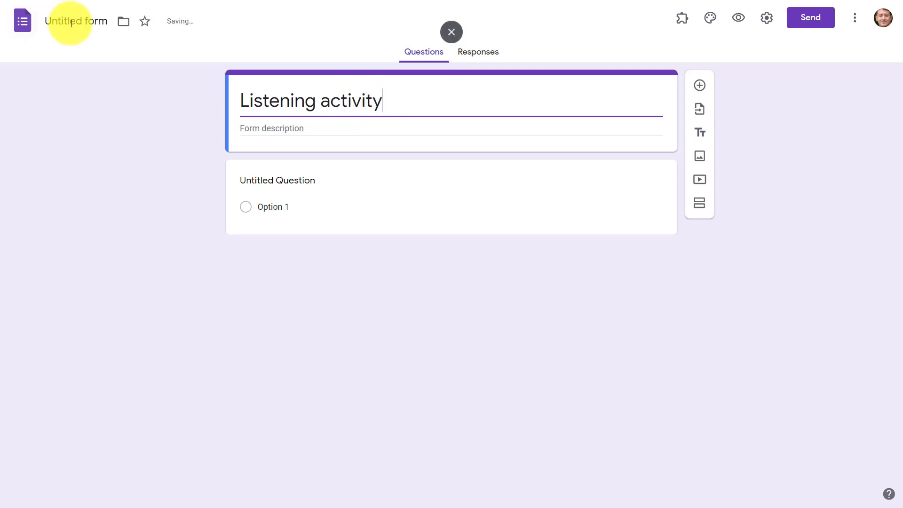
click(88, 21)
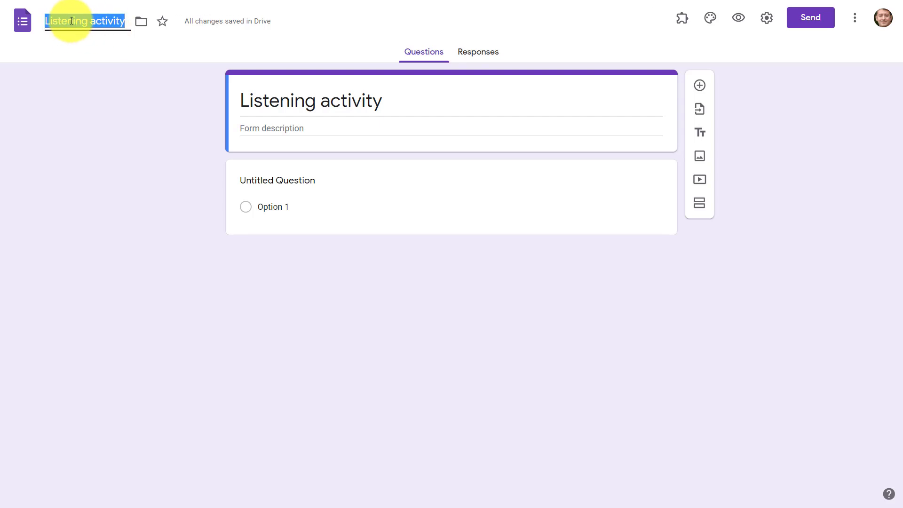
click(768, 22)
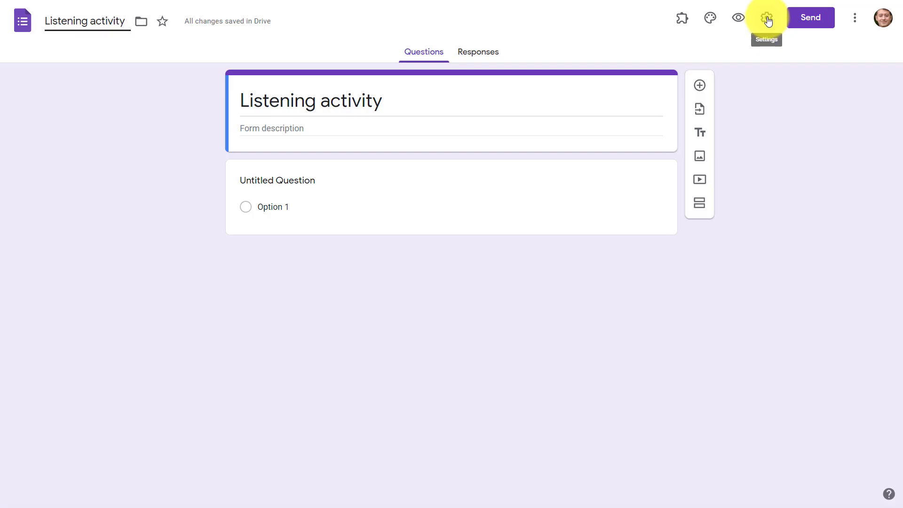
Step: Switch on 'Make this a quiz' in the Quizzes settings, save, and paste the listening instructions as the description
click(571, 86)
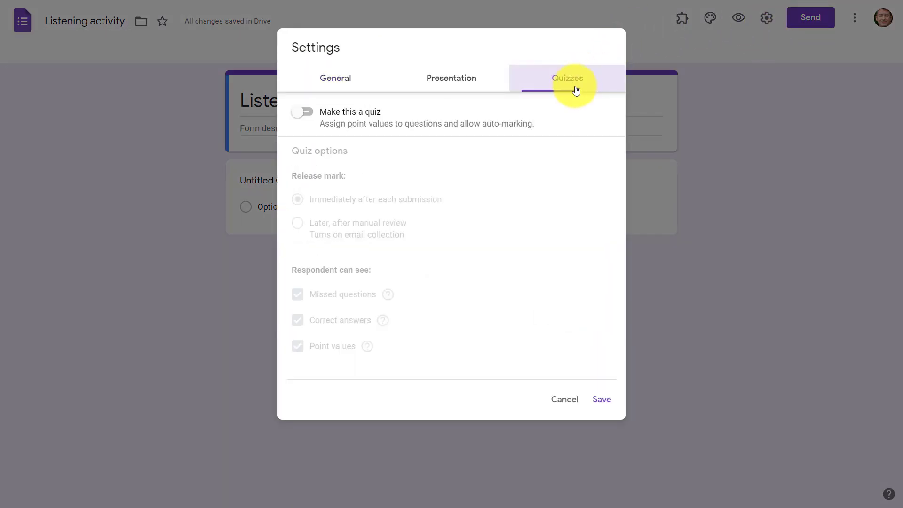
click(307, 111)
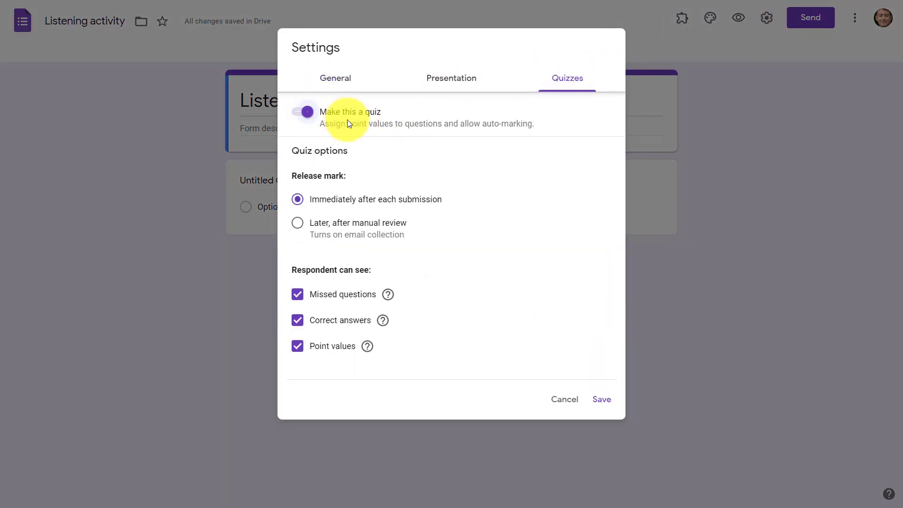
click(609, 400)
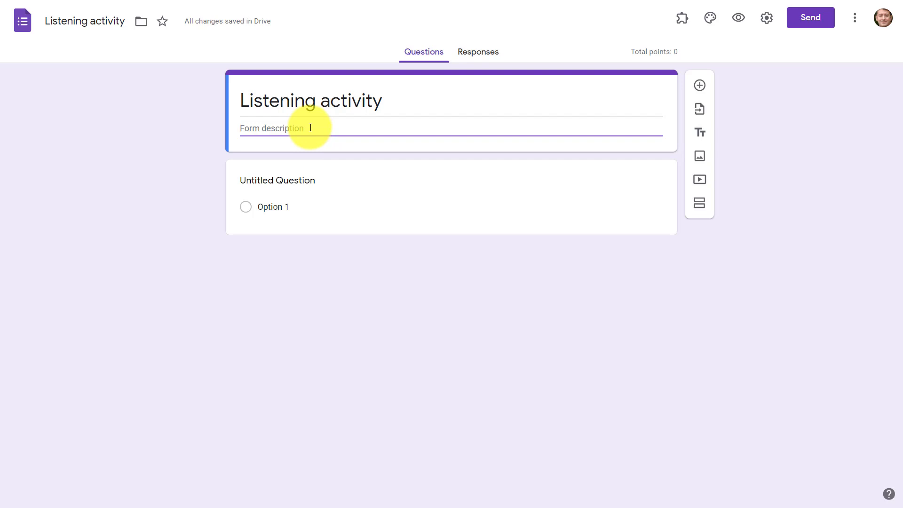
text(Listen to this audio file and answer the questions below)
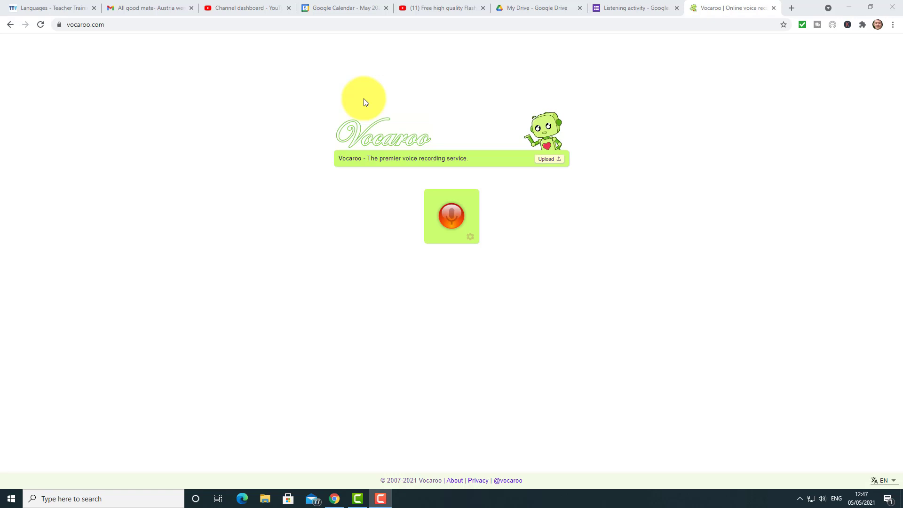
Step: Record a 20-second Vocaroo voice clip, play it back, save it and copy its share link
click(452, 217)
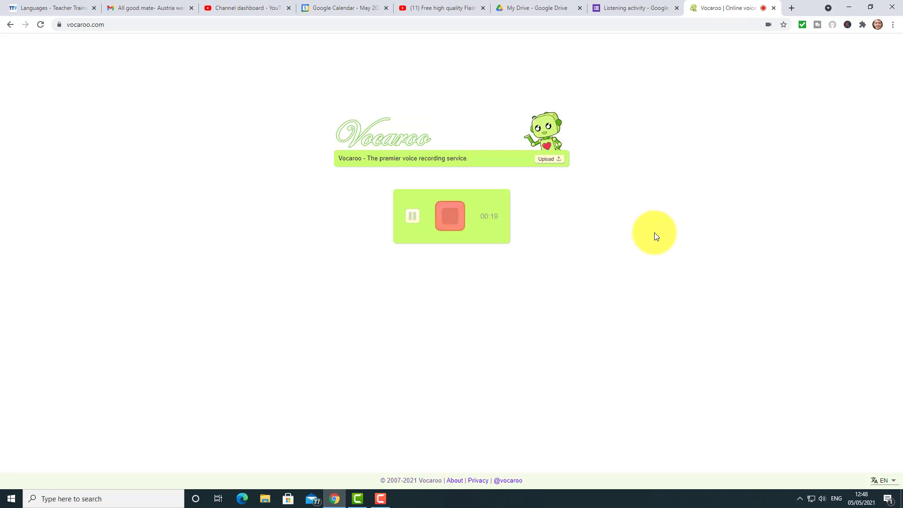
click(450, 216)
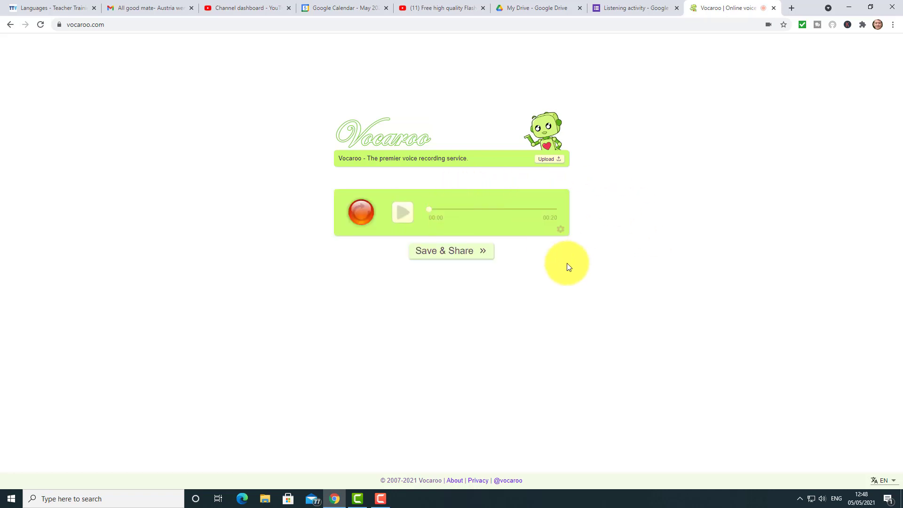
click(402, 215)
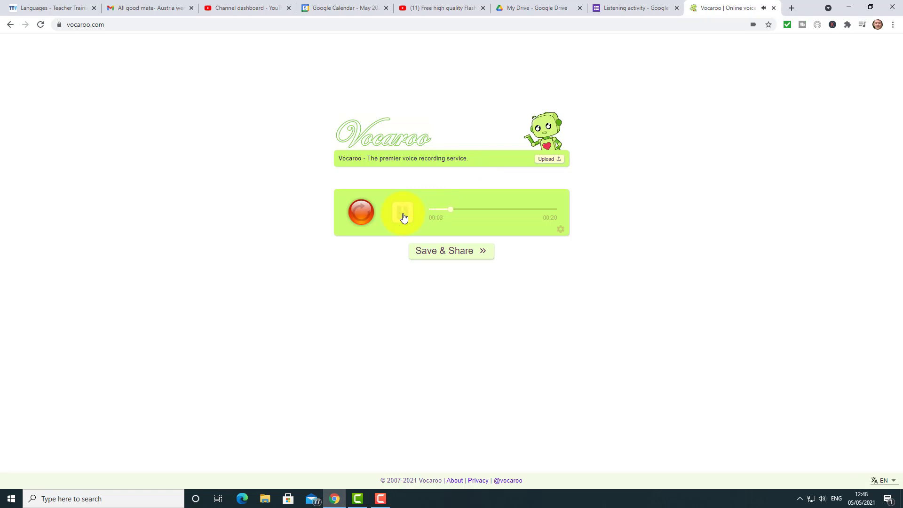
click(459, 252)
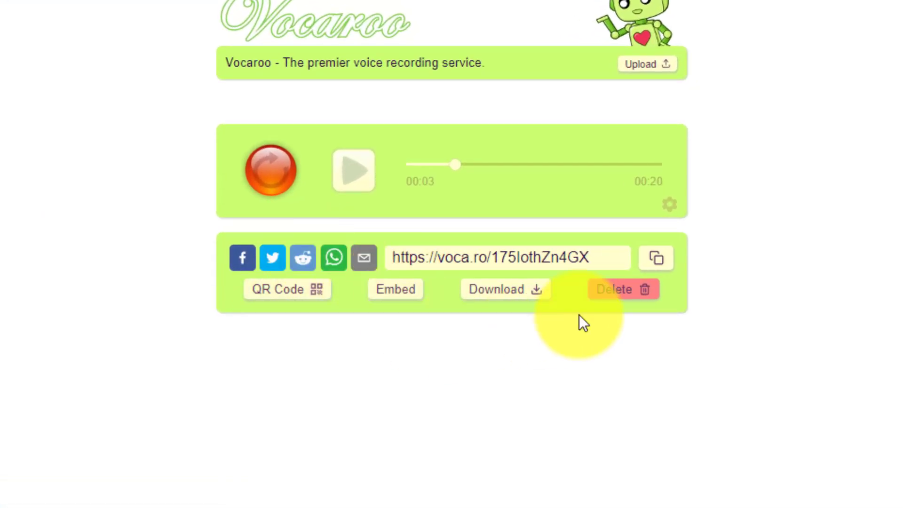
click(657, 260)
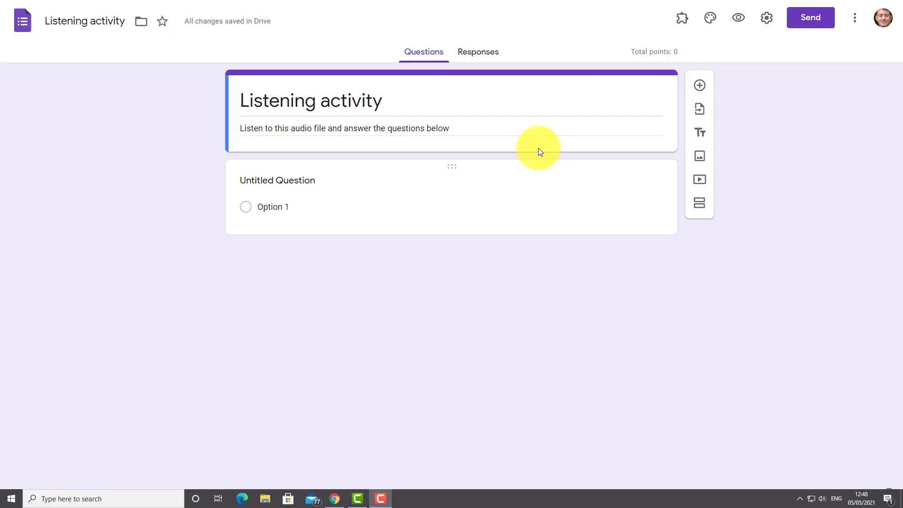
click(455, 125)
click(484, 127)
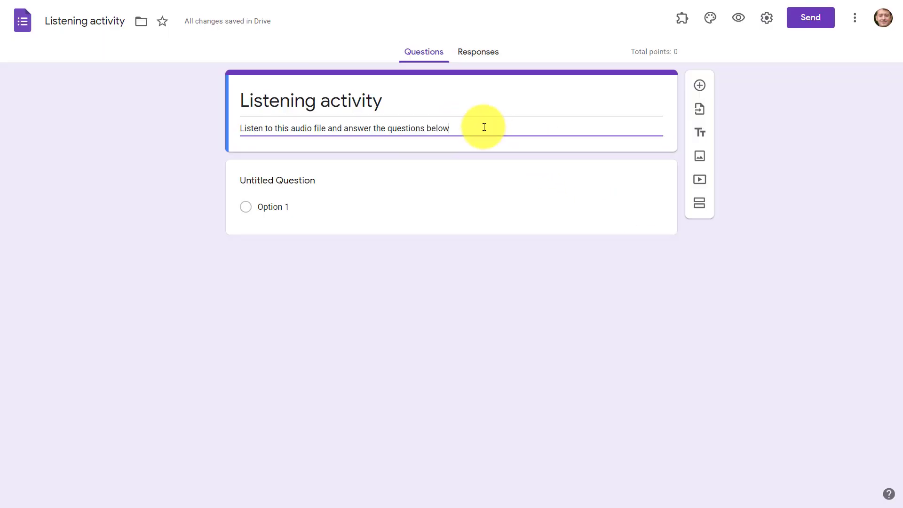
key(Return)
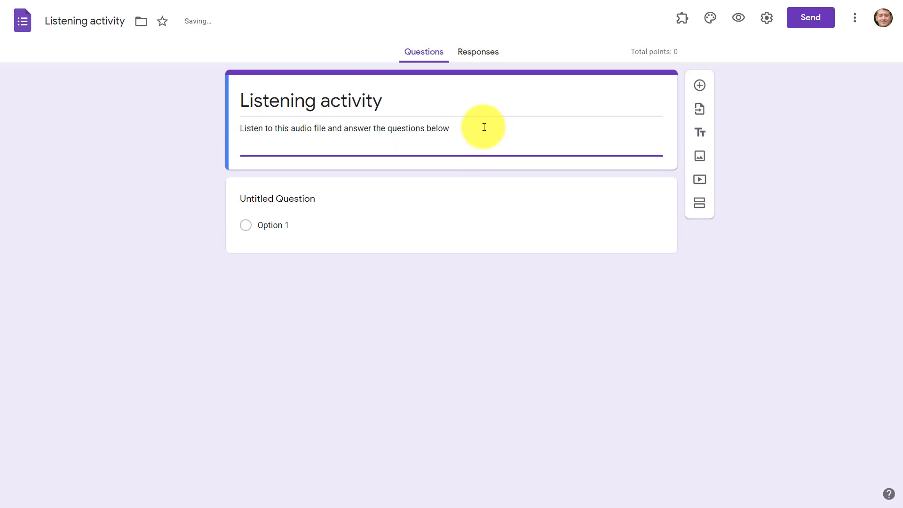
key(ctrl+v)
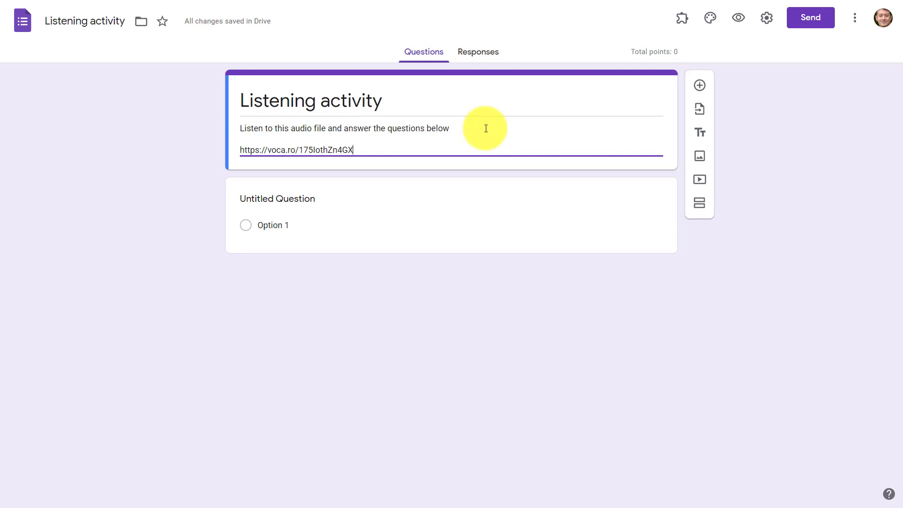
click(738, 20)
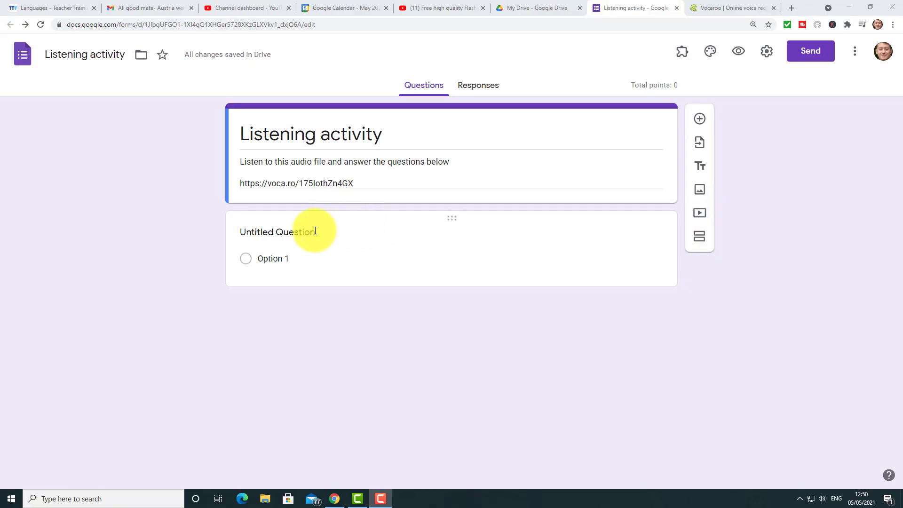
Step: Title the first question 'What time does Russell get up?'
click(322, 235)
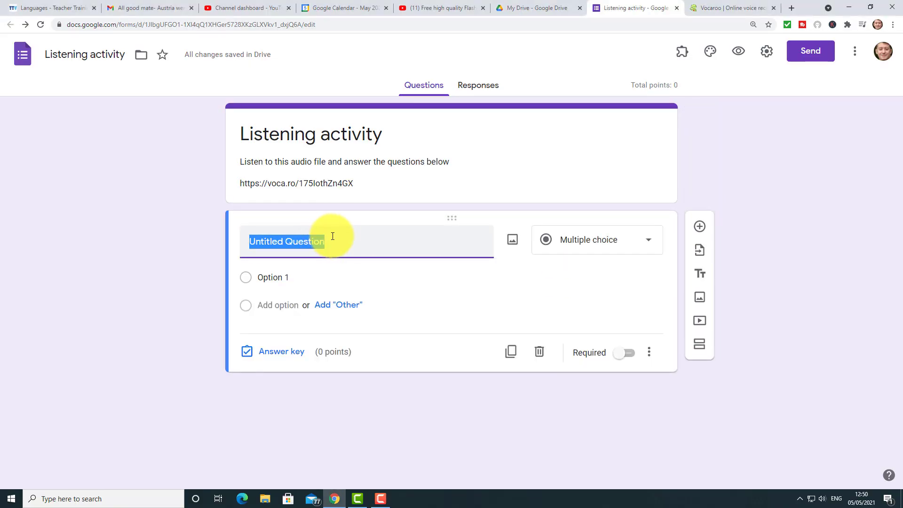
text(What time dow)
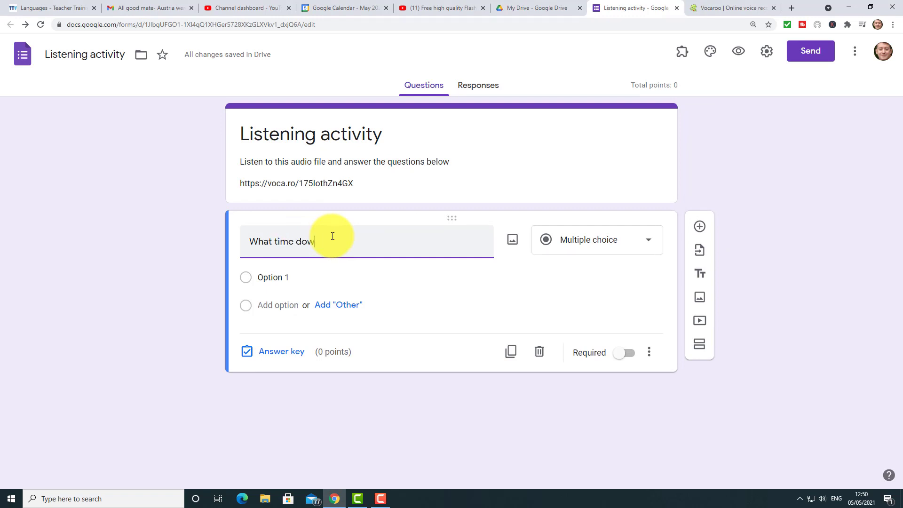
key(BackSpace)
text(es Rsse)
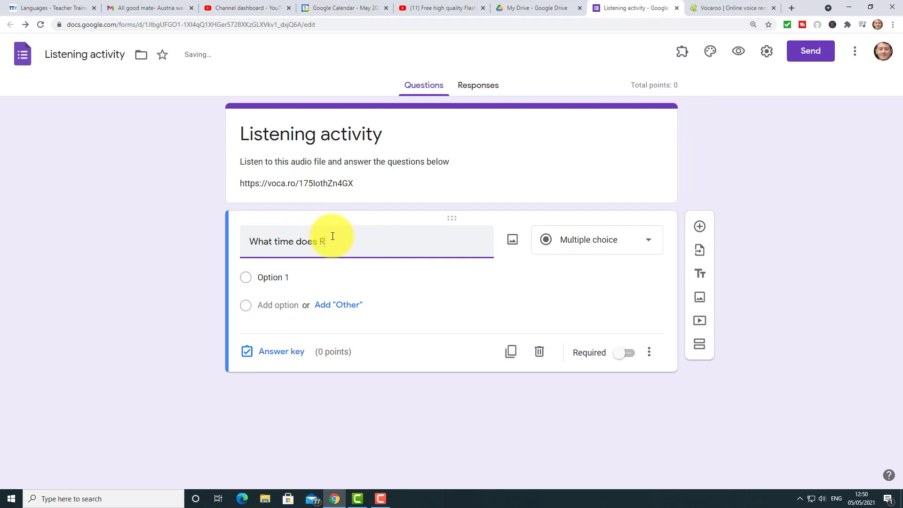
key(BackSpace)
key(BackSpace)
key(BackSpace)
text(usse)
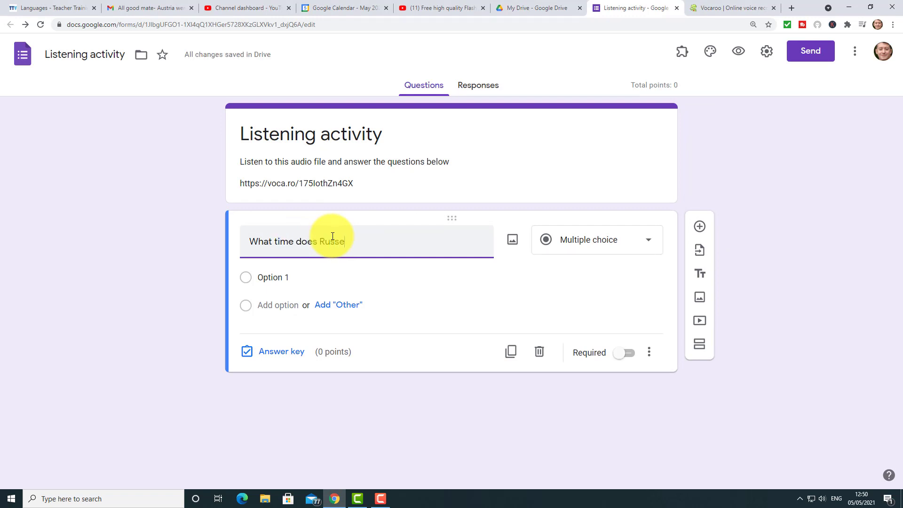
text(ll get up?)
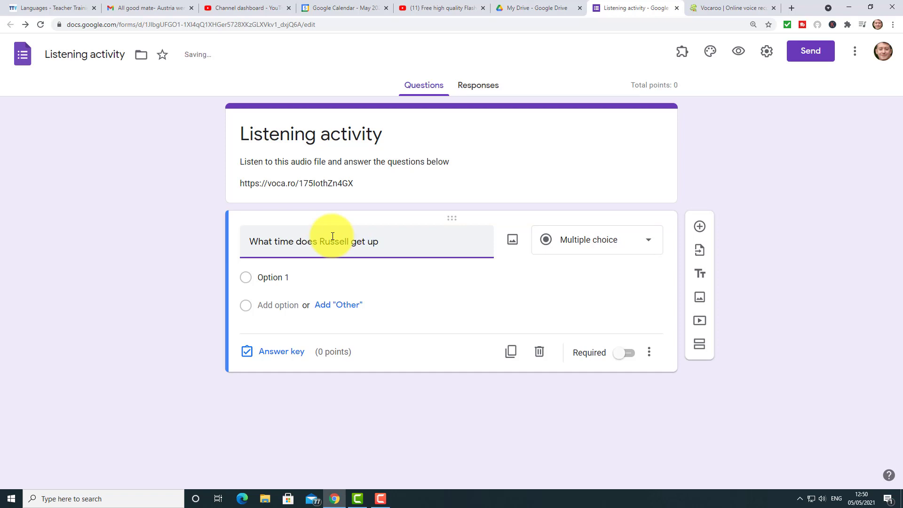
Step: Add the answer choices 6.00, 6.30 and 7.00
click(280, 277)
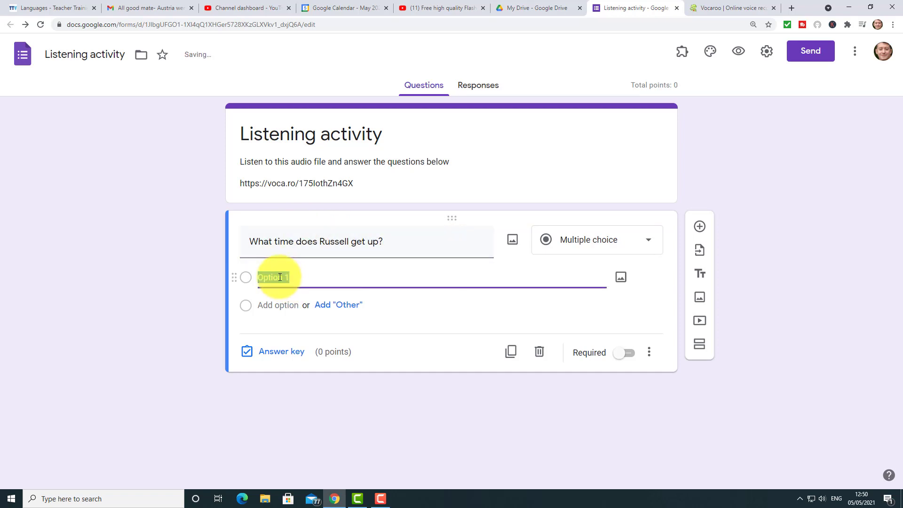
text(6.00)
click(276, 305)
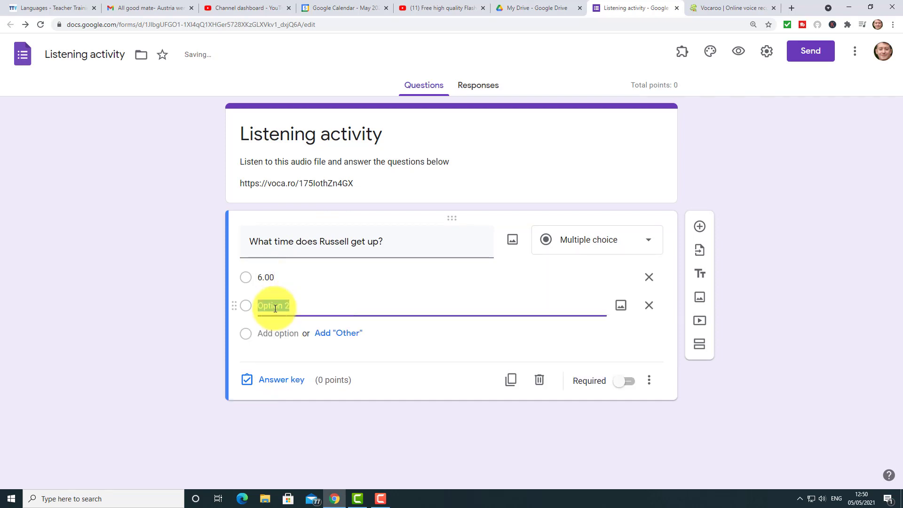
text(6.30)
click(264, 332)
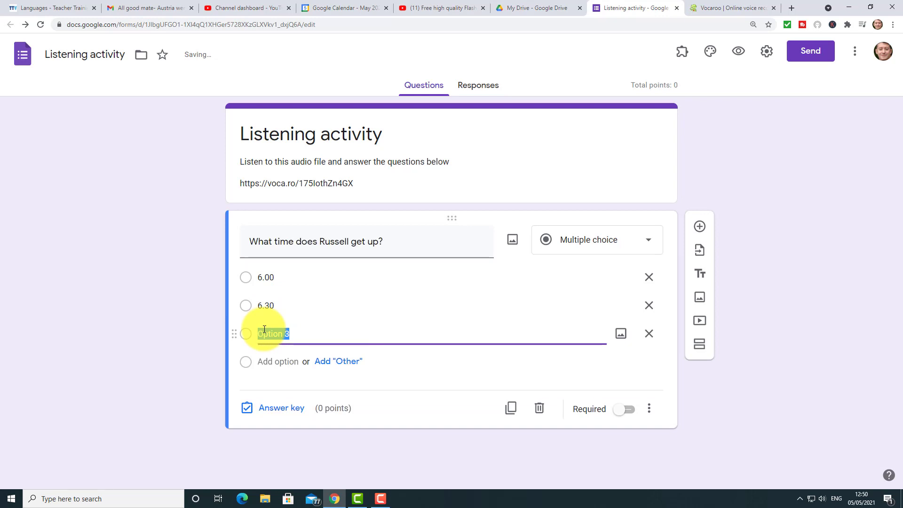
text(7.00)
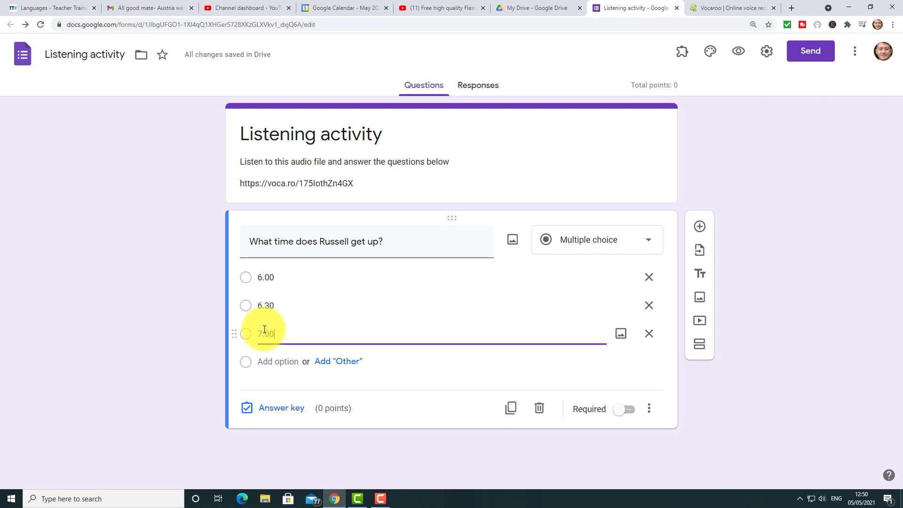
click(815, 199)
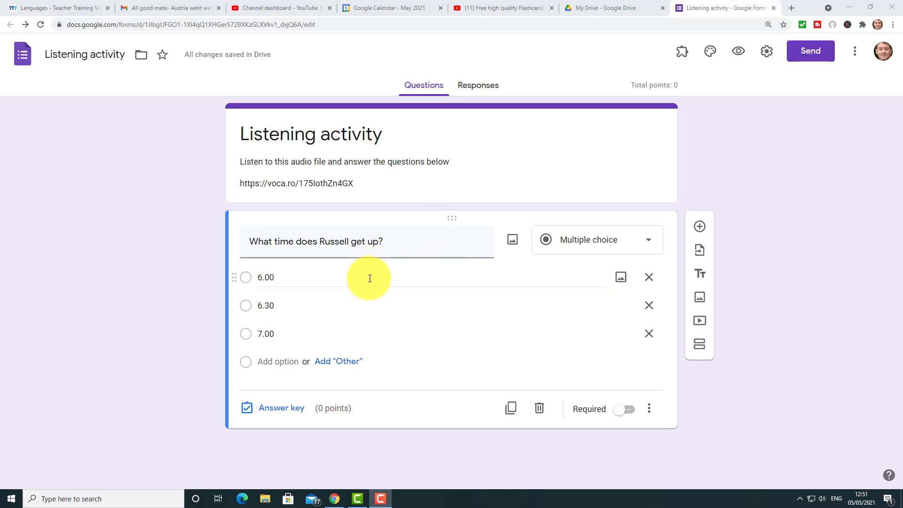
Step: In the answer key, mark 6.30 correct and make the question worth 5 points
click(271, 412)
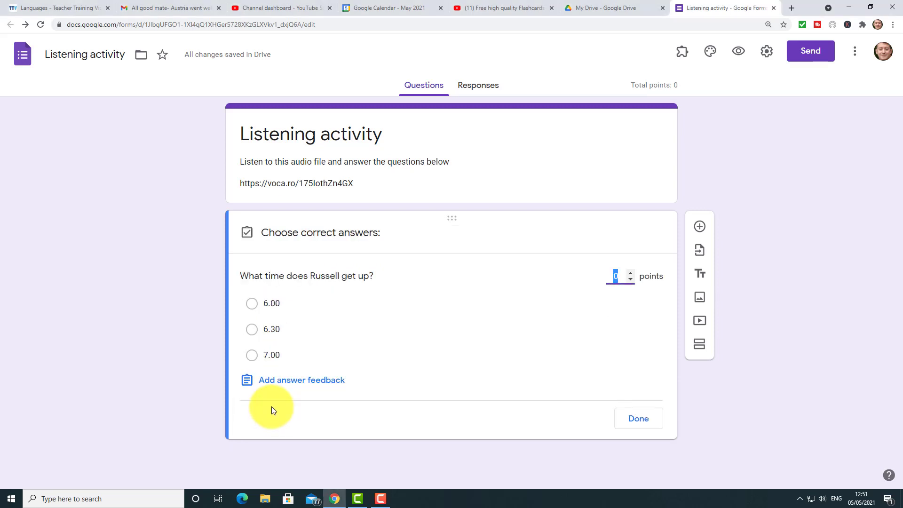
click(252, 331)
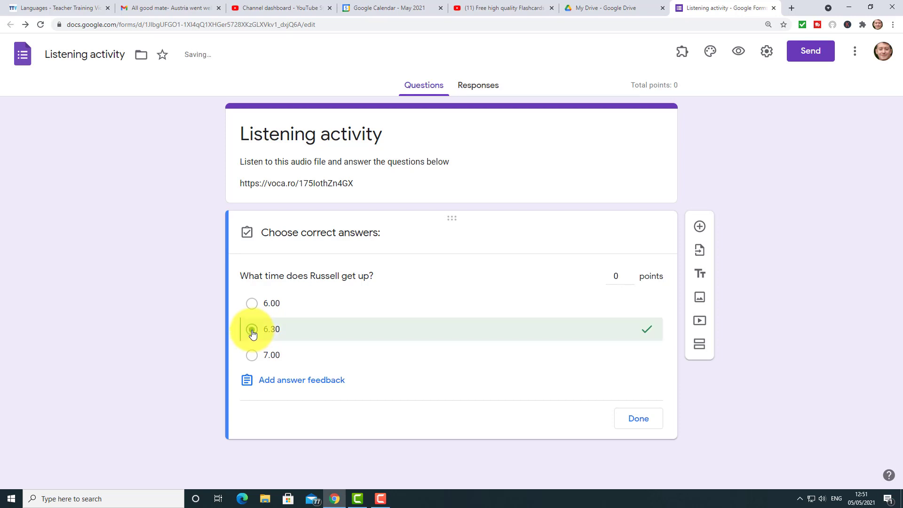
click(631, 271)
click(637, 416)
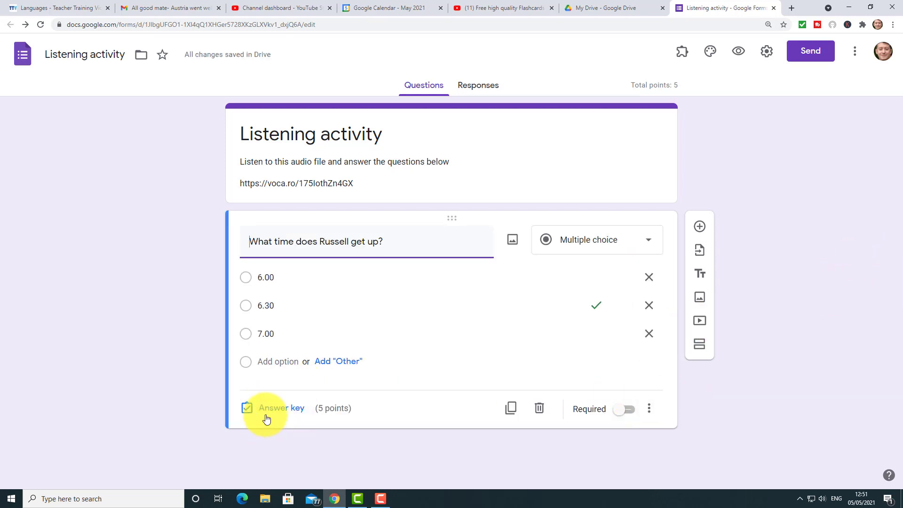
Step: Add a second question on what Russell drinks, with Tea and Coffee, and set it to 5 points
click(699, 227)
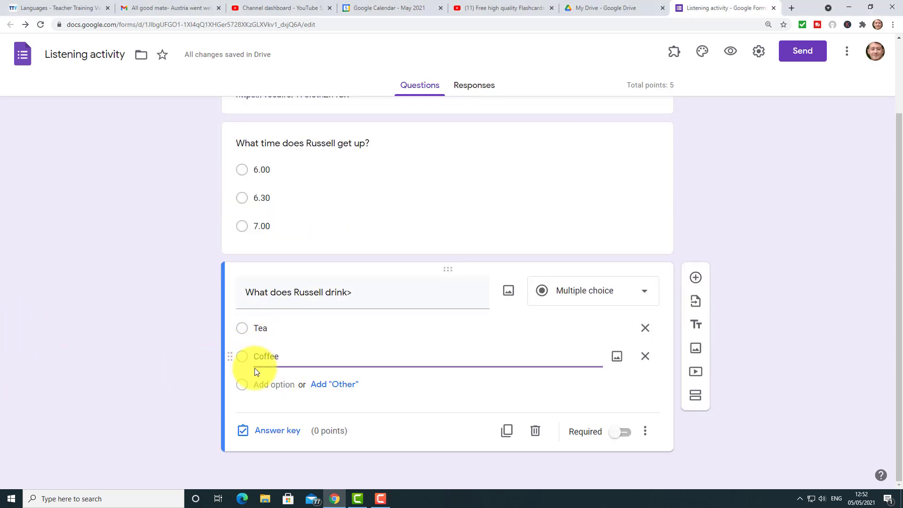
click(270, 430)
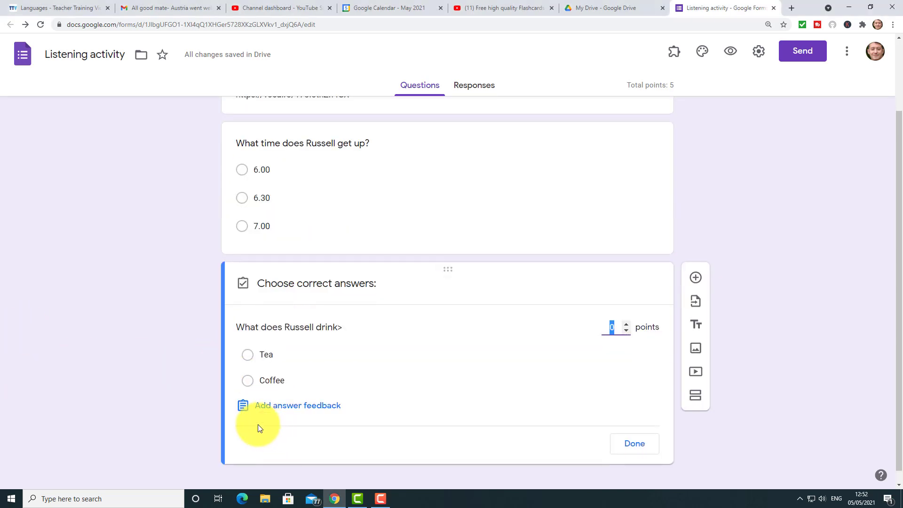
click(627, 324)
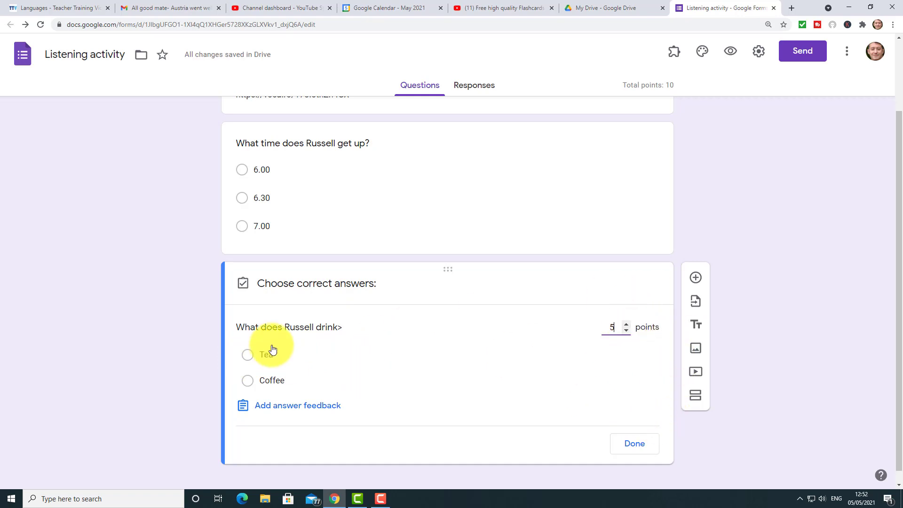
Step: Mark Coffee correct, with feedback 'No, incorrect. It is coffee' for wrong answers and 'Well done' for correct ones
click(246, 382)
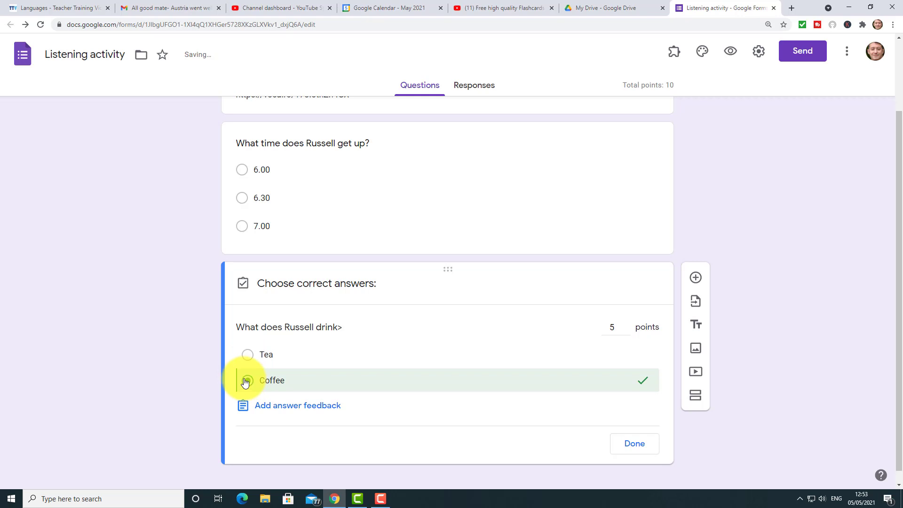
click(287, 409)
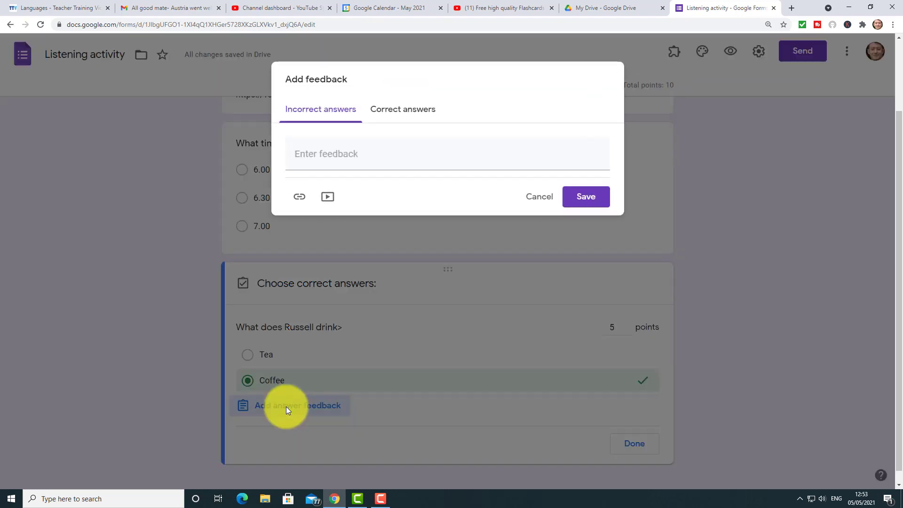
click(350, 155)
text(No, incorrec)
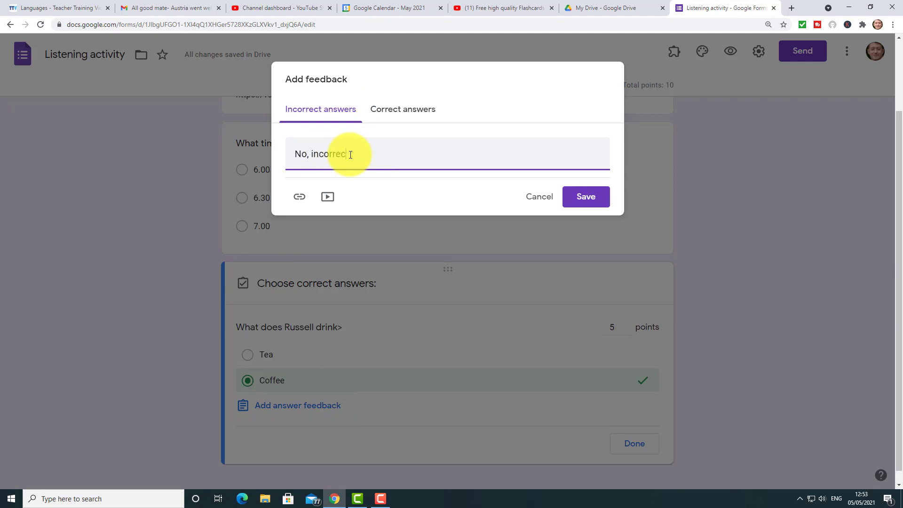
text(t. It is coffee.)
click(410, 111)
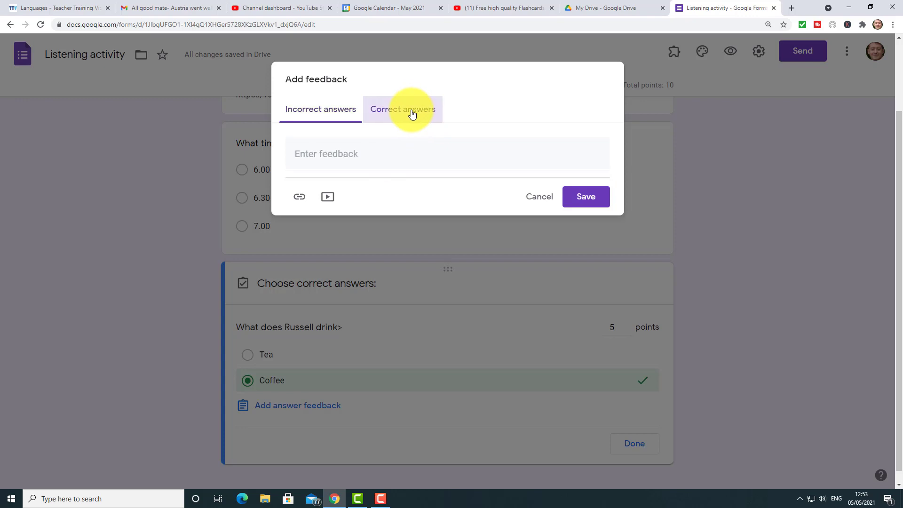
text(Well done)
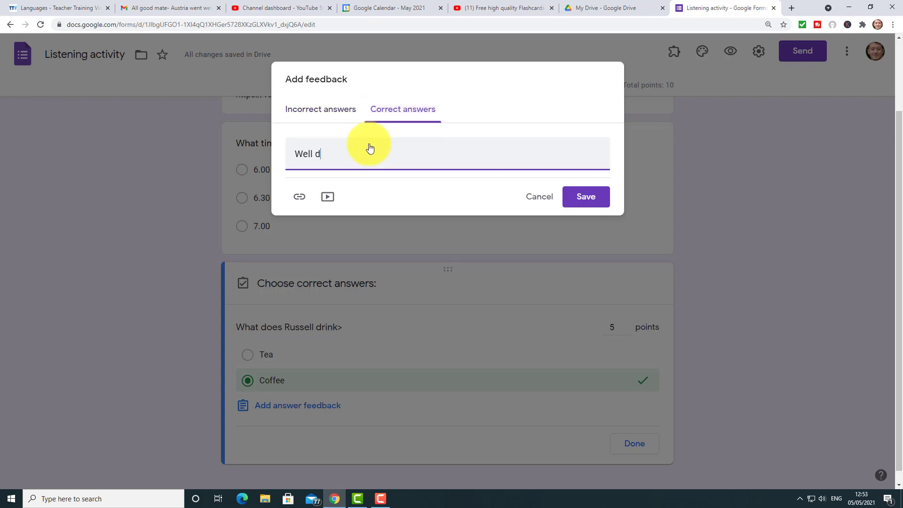
click(574, 197)
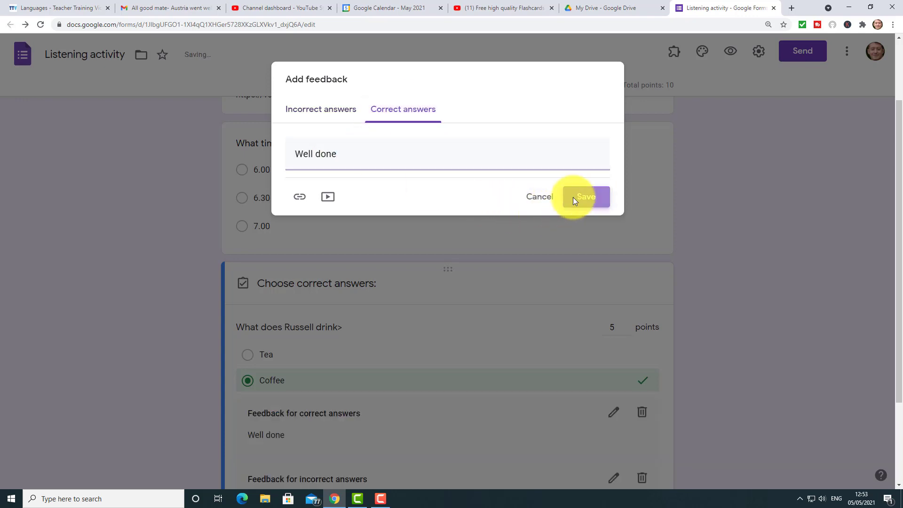
Step: Replace the stray '>' at the end of the drink question with '?'
drag(899, 316, 889, 382)
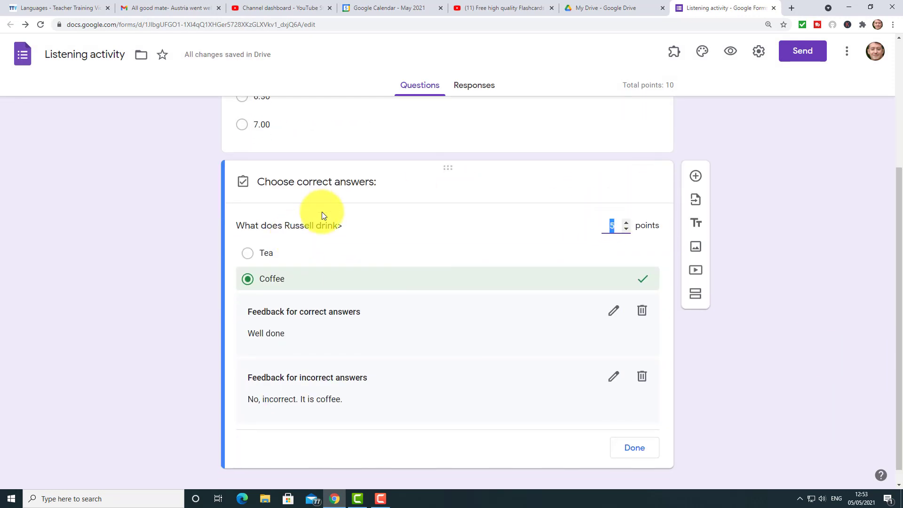
double_click(339, 225)
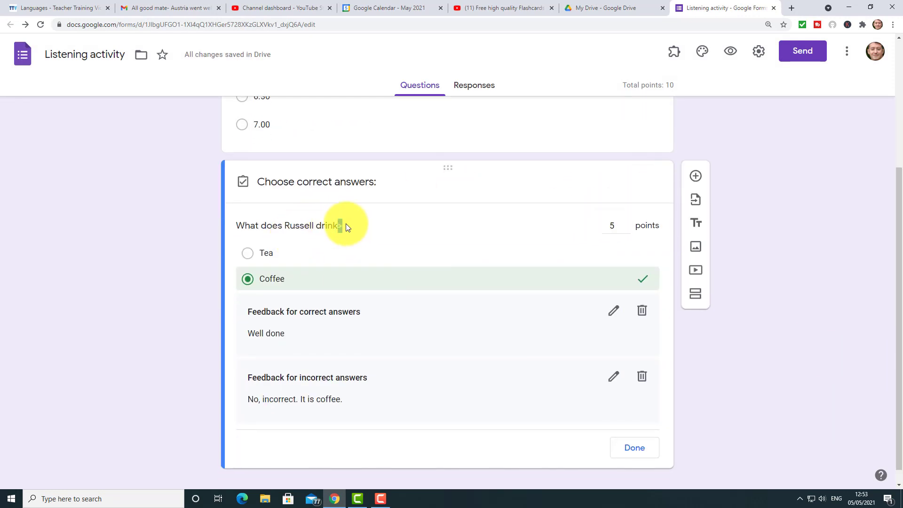
click(637, 451)
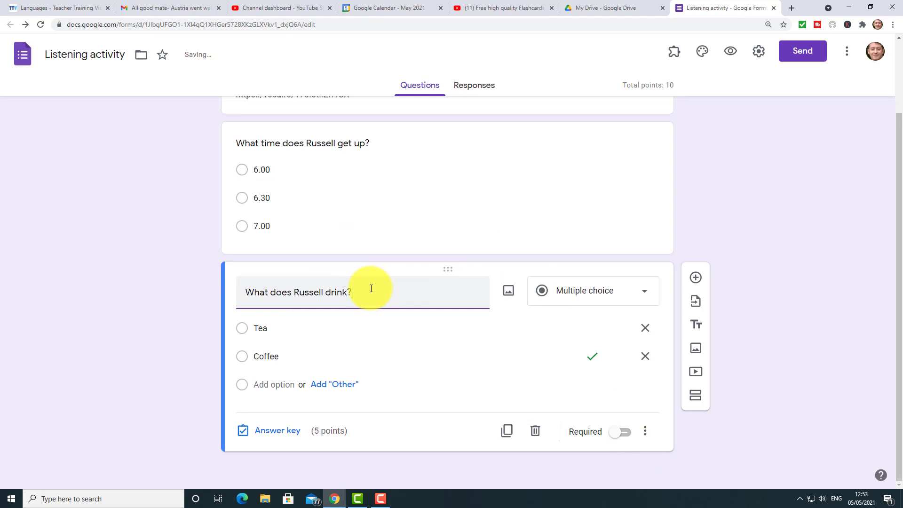
scroll(880, 211, up, 1)
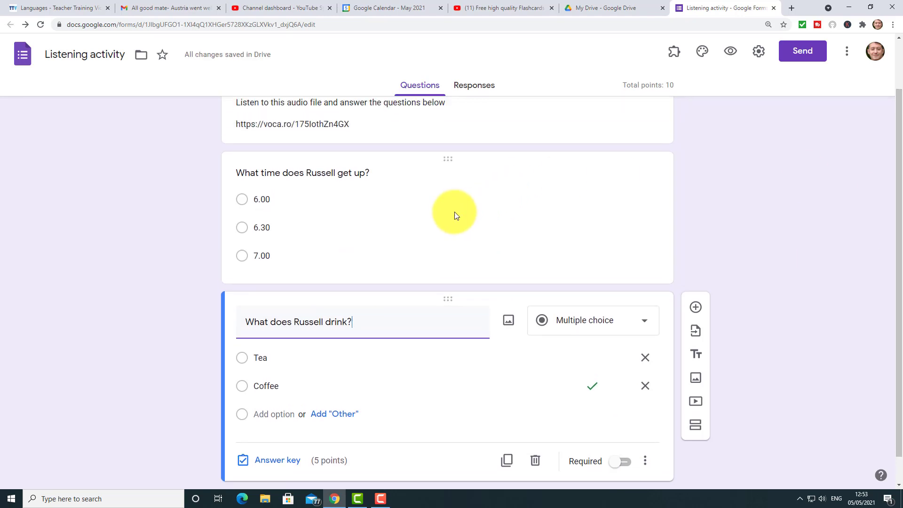
Step: In the first question's answer key, save feedback 'The answer is 6.30' for wrong answers and 'Well done' for correct ones
click(454, 212)
click(276, 349)
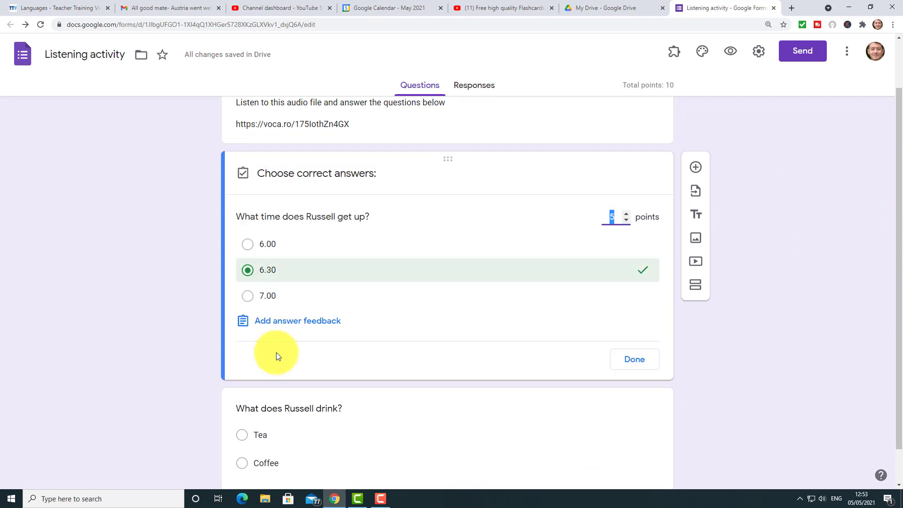
click(292, 323)
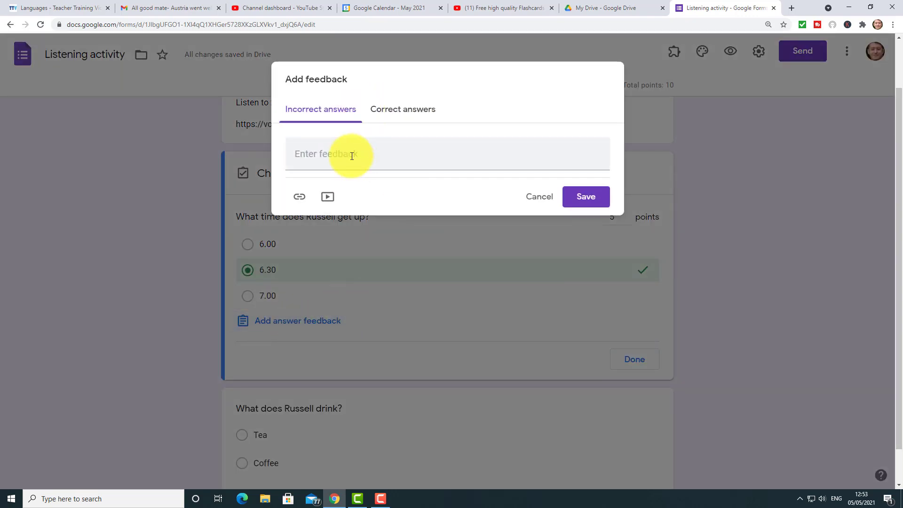
click(352, 157)
text(The )
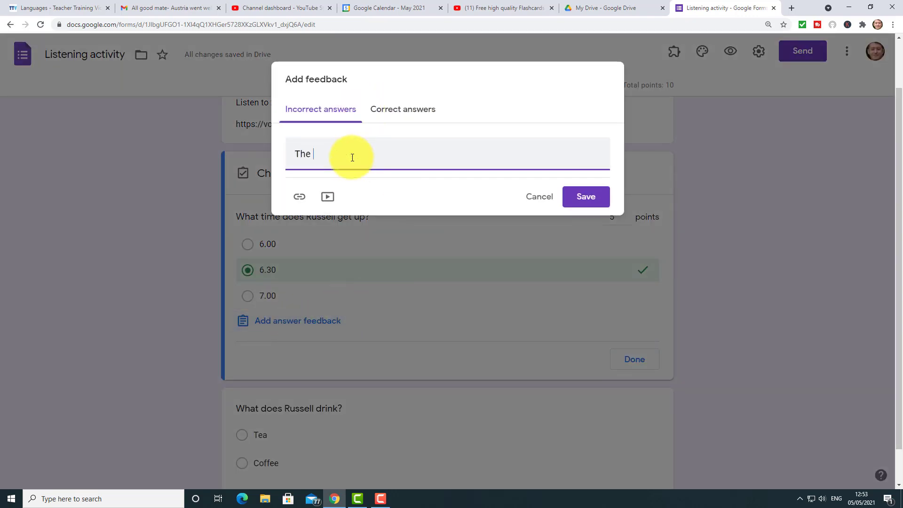
text(answer is 6.30)
click(417, 119)
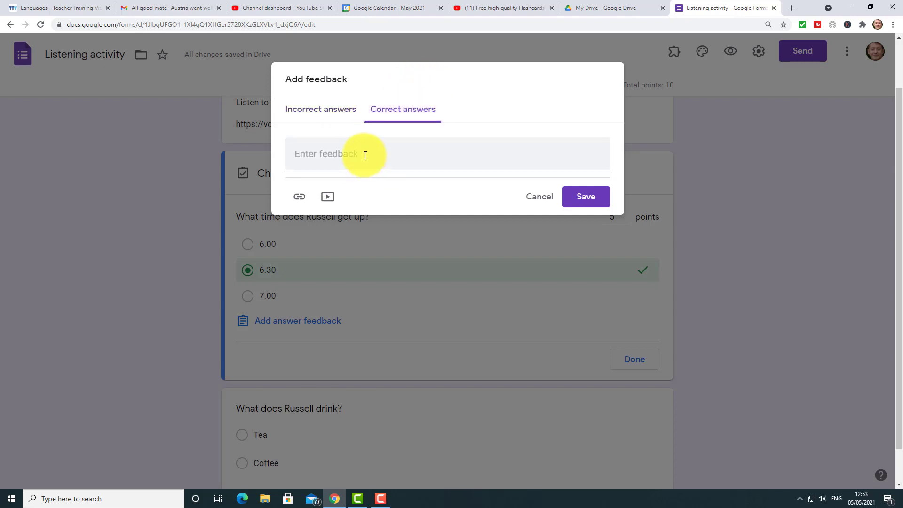
click(365, 155)
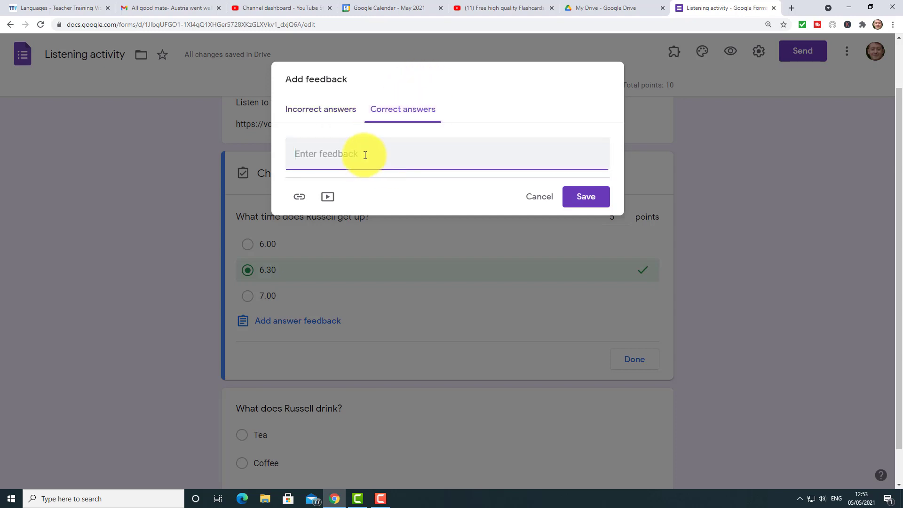
text(Well done)
click(585, 211)
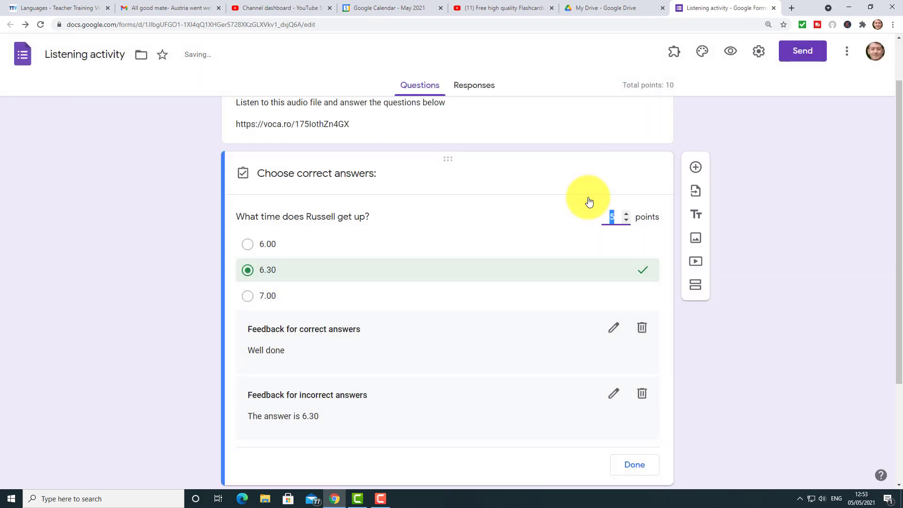
drag(896, 188, 899, 80)
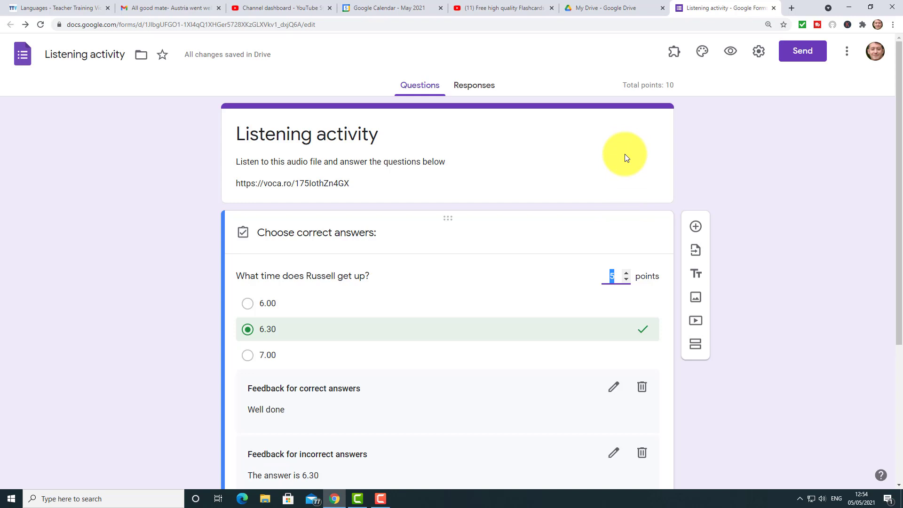
Step: Preview the Listening activity form and open its voca.ro audio link in a new tab
click(730, 53)
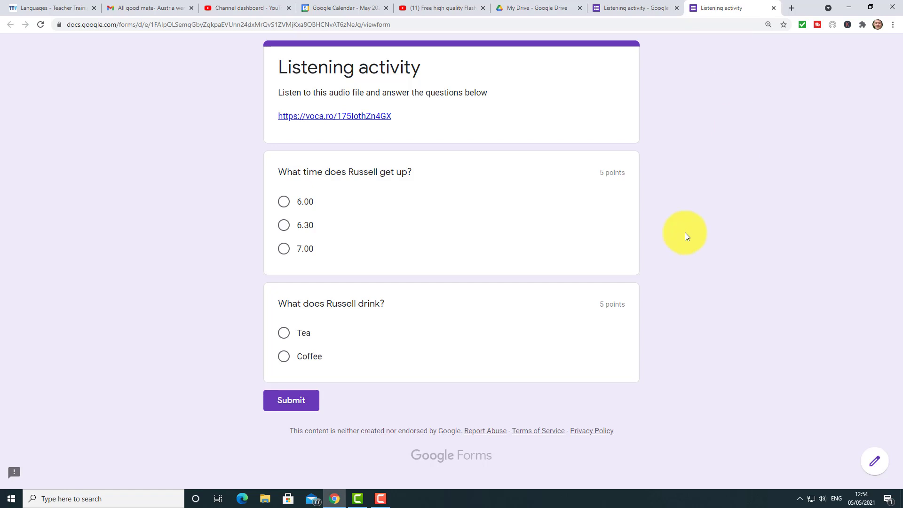
click(347, 121)
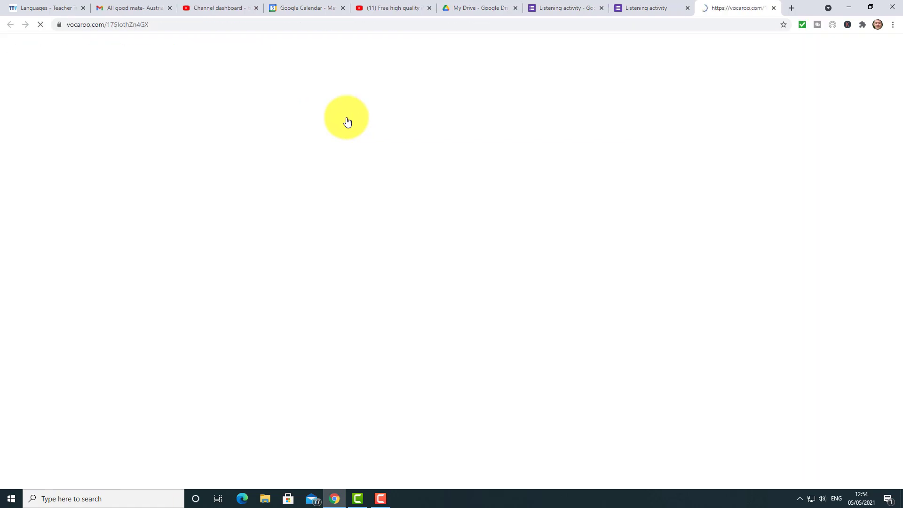
Step: Pause the Vocaroo recording at 00:02, then flip between the Vocaroo and quiz tabs, ending on the quiz
click(355, 218)
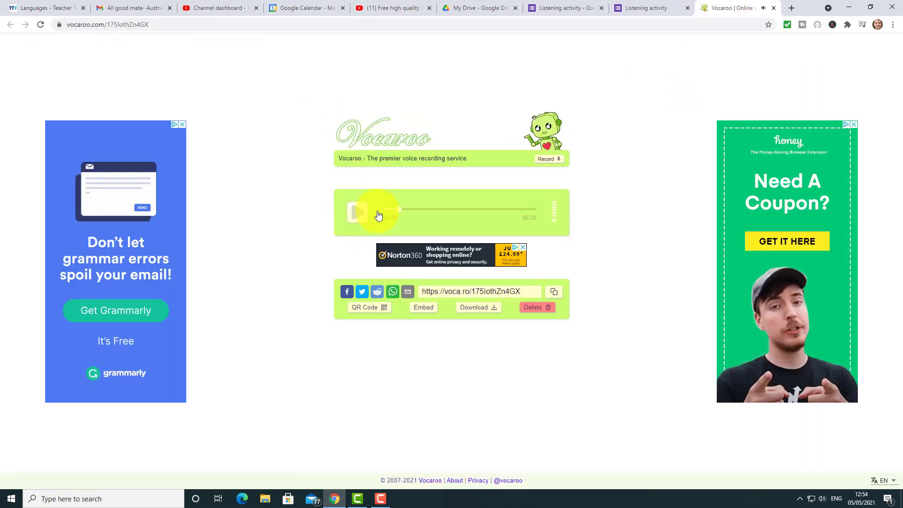
click(642, 8)
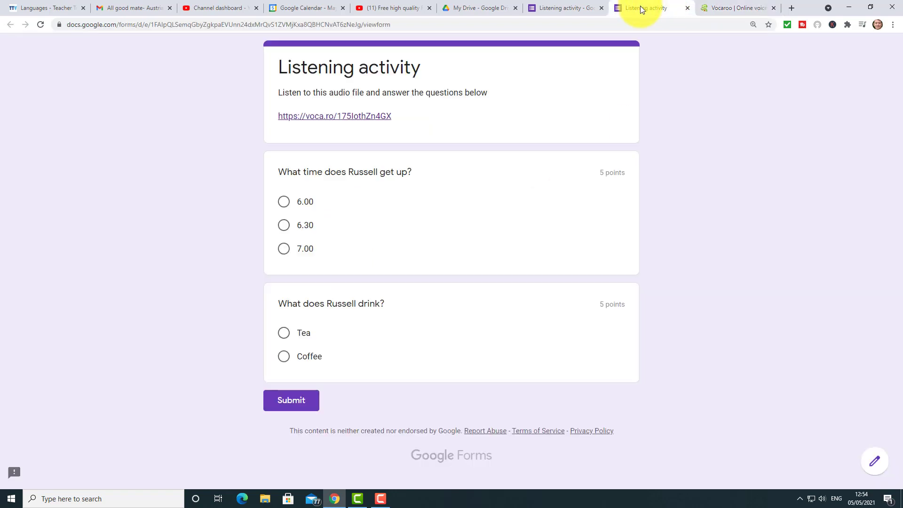
click(725, 12)
click(656, 9)
click(723, 5)
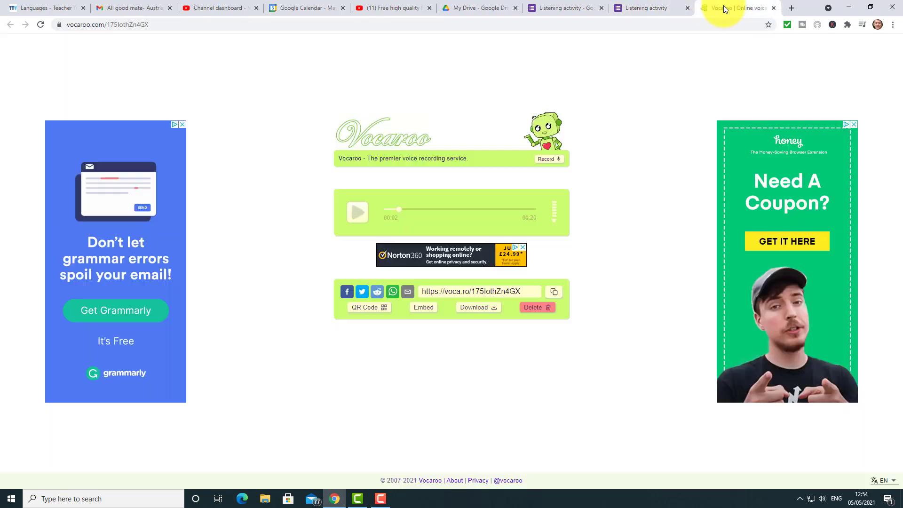
click(659, 7)
click(721, 9)
click(653, 9)
click(728, 11)
click(663, 12)
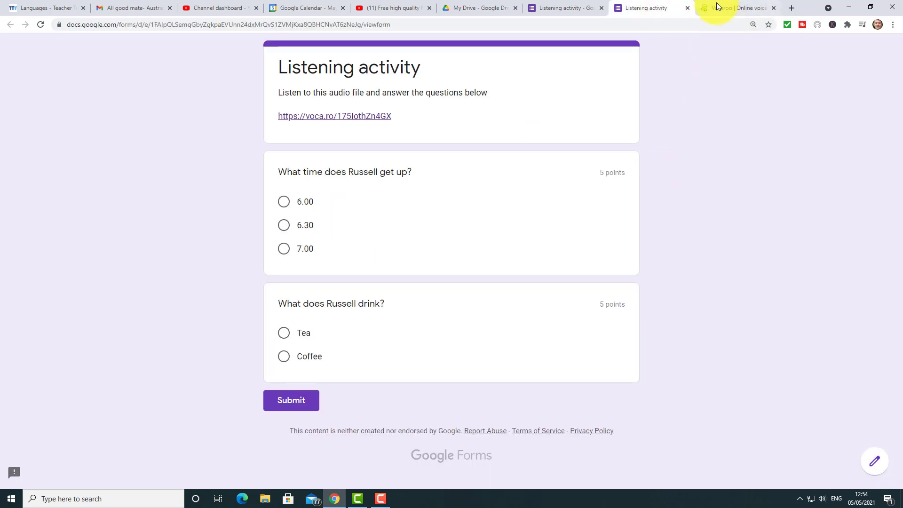
click(739, 10)
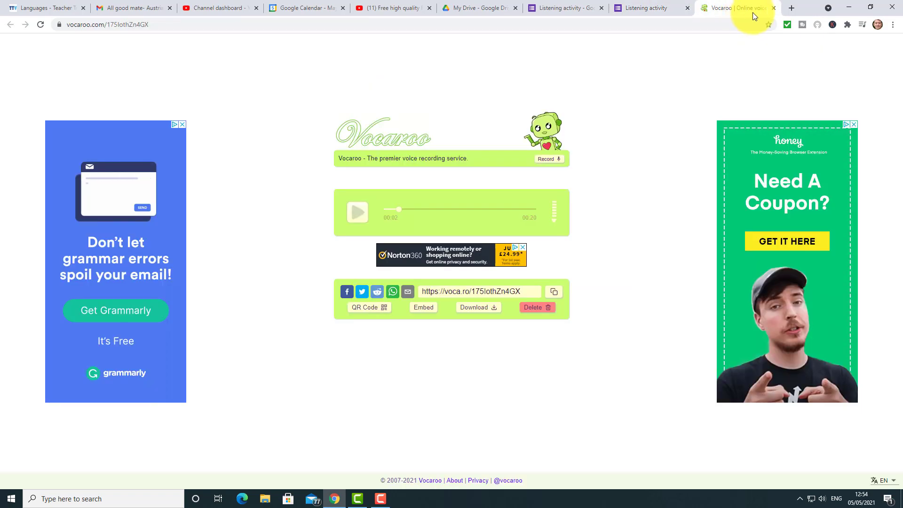
click(647, 11)
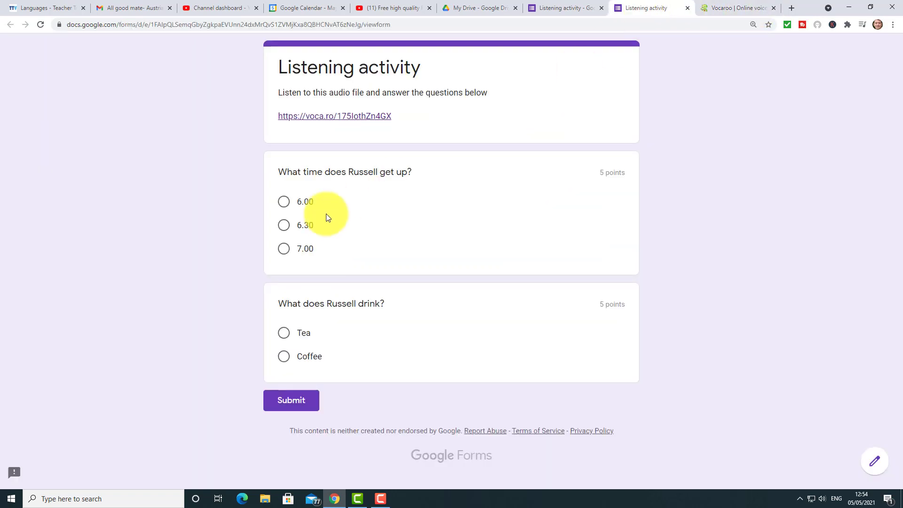
Step: Choose 6.30 for the get-up time and Coffee for the drink, submit, and view the 10/10 score
click(284, 225)
click(277, 376)
click(288, 446)
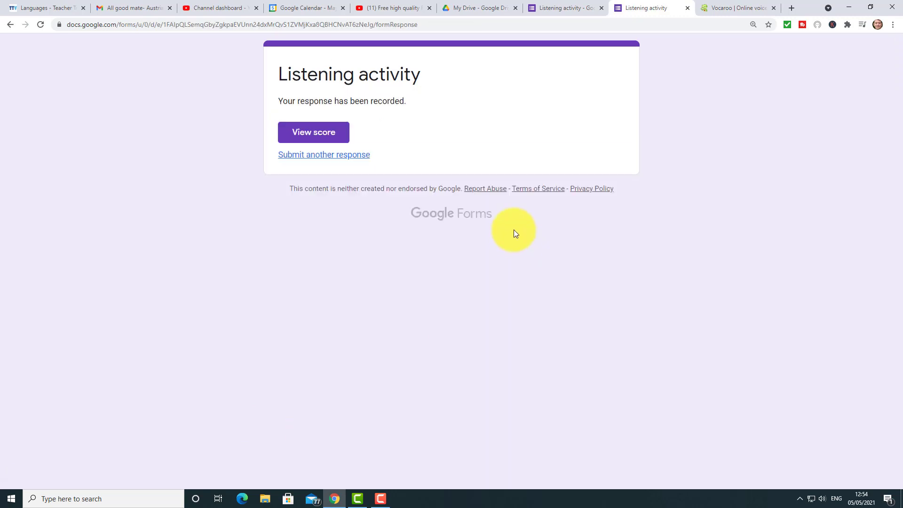
click(320, 135)
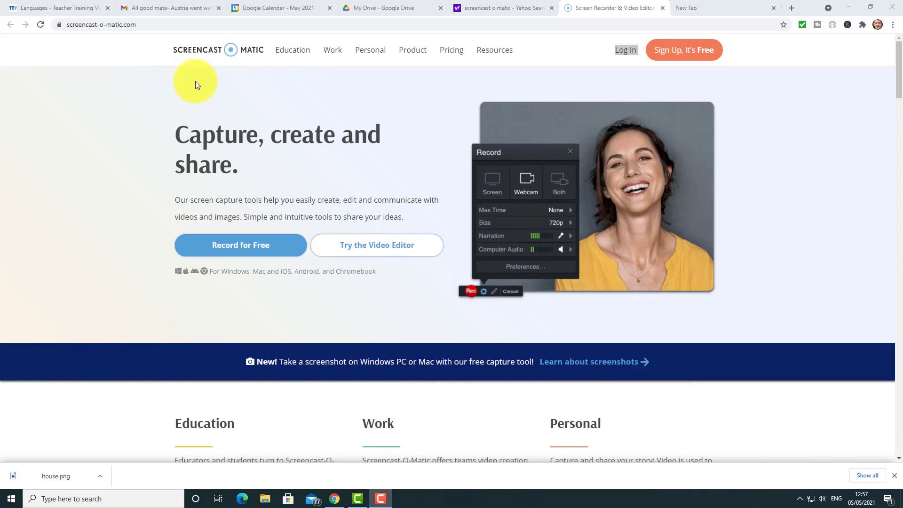
Step: Start Screencast-O-Matic's free recorder through Record for Free, Launch Free Recorder and the launcher prompt
click(236, 250)
click(236, 249)
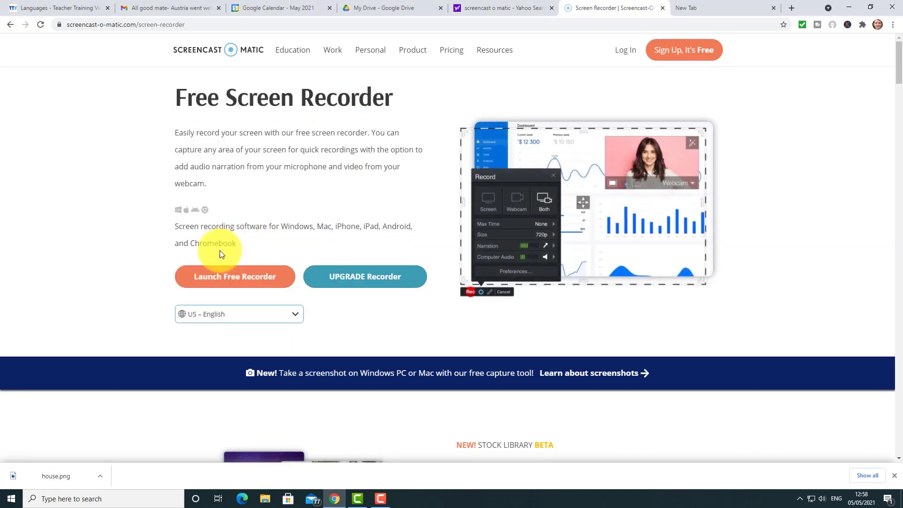
click(224, 279)
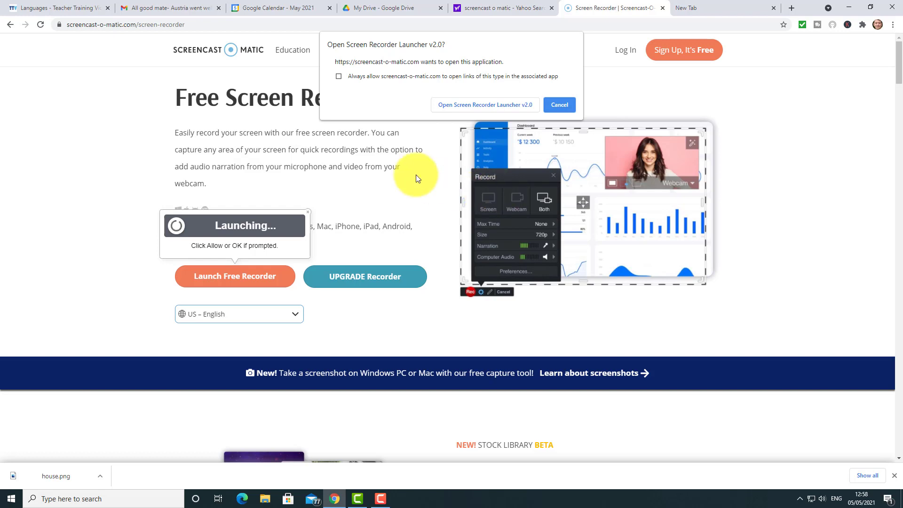
click(475, 104)
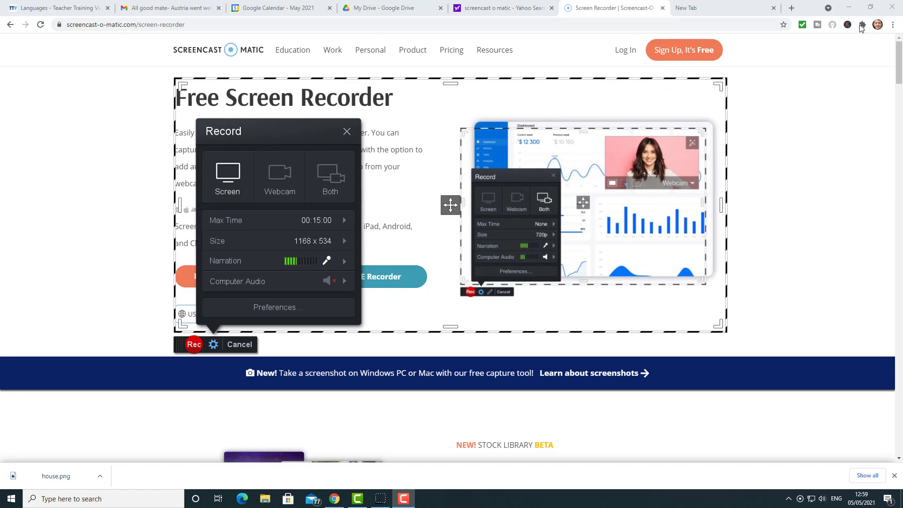
click(850, 7)
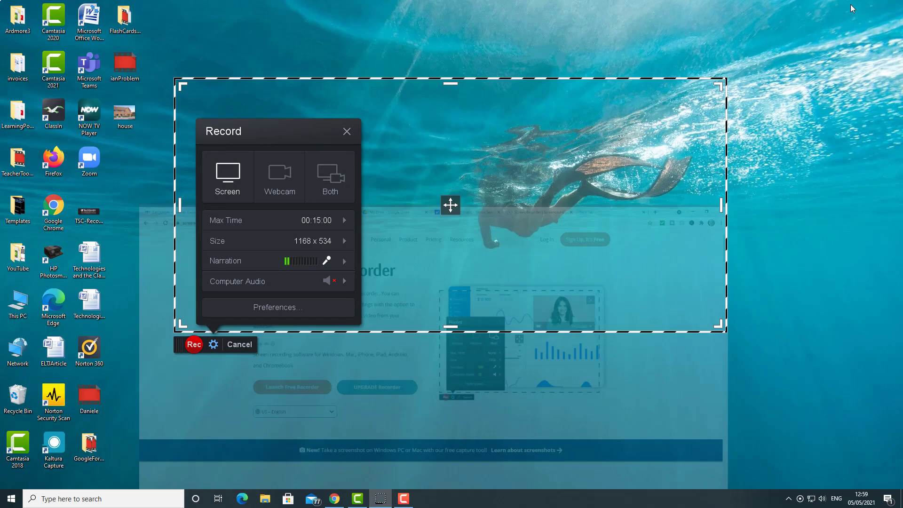
Step: Open house.png, fit the capture frame around the photo, and start recording
click(125, 115)
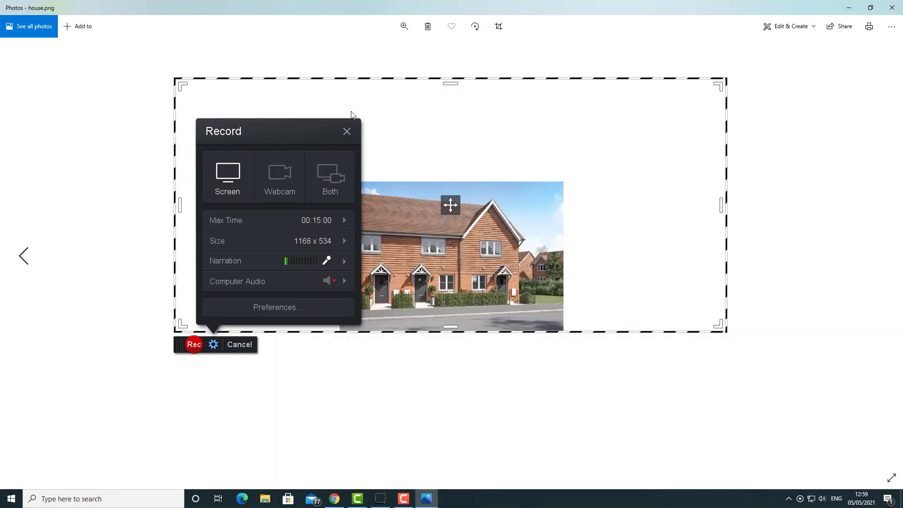
drag(451, 333, 453, 407)
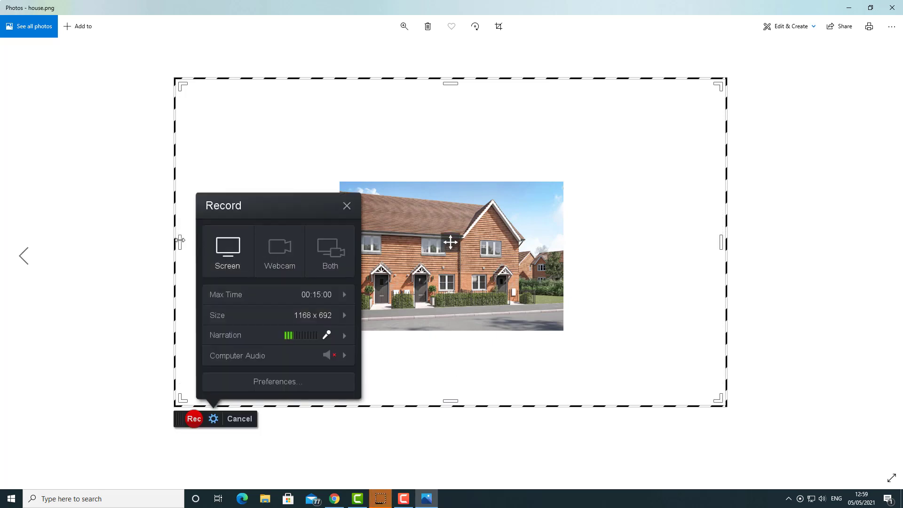
drag(179, 238, 292, 240)
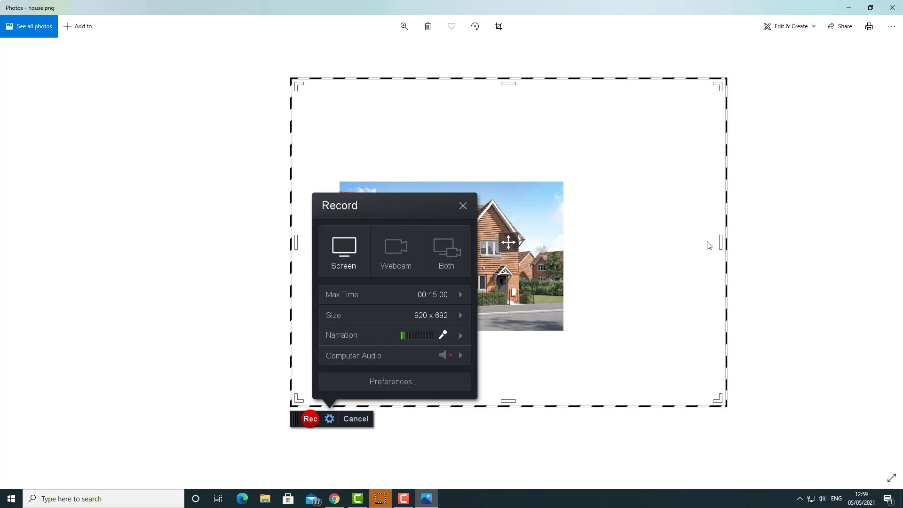
drag(720, 242, 608, 242)
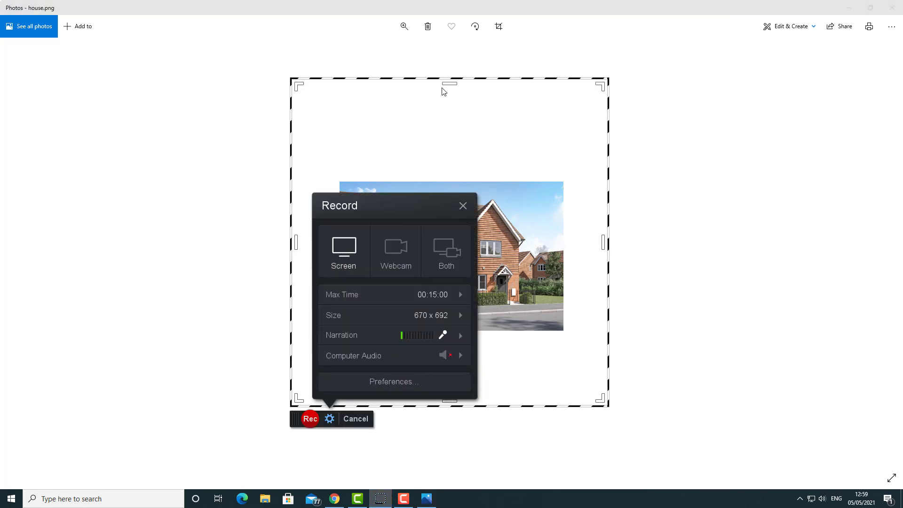
drag(450, 84, 445, 141)
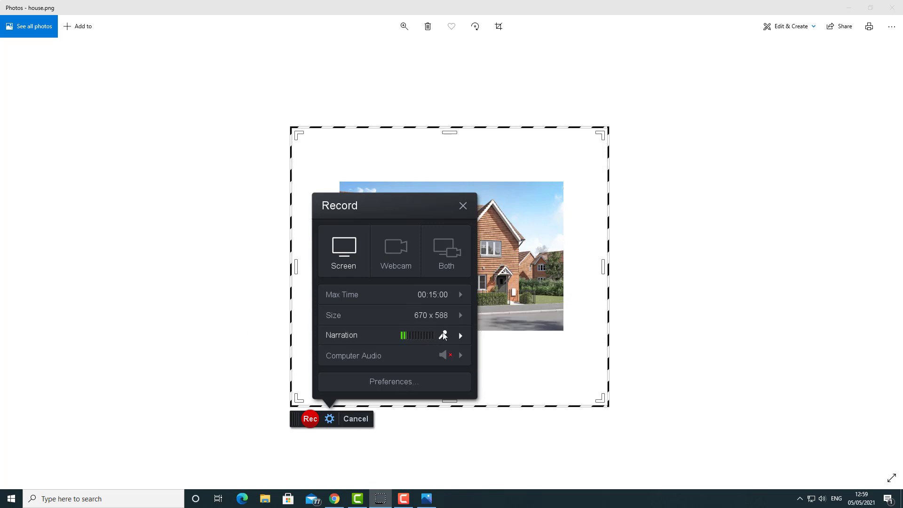
click(309, 419)
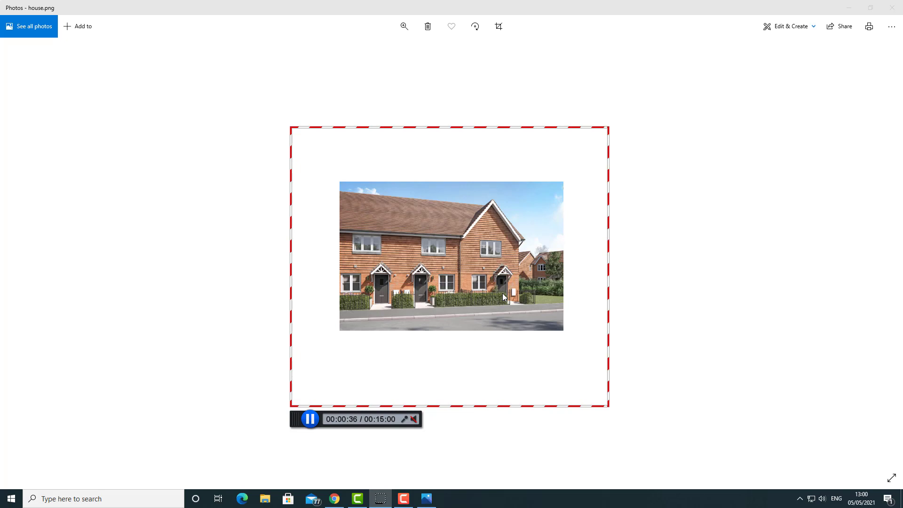
Step: Stop the 0:40 recording, choose Save / Upload, preview its start, and pick Upload to YouTube
click(310, 419)
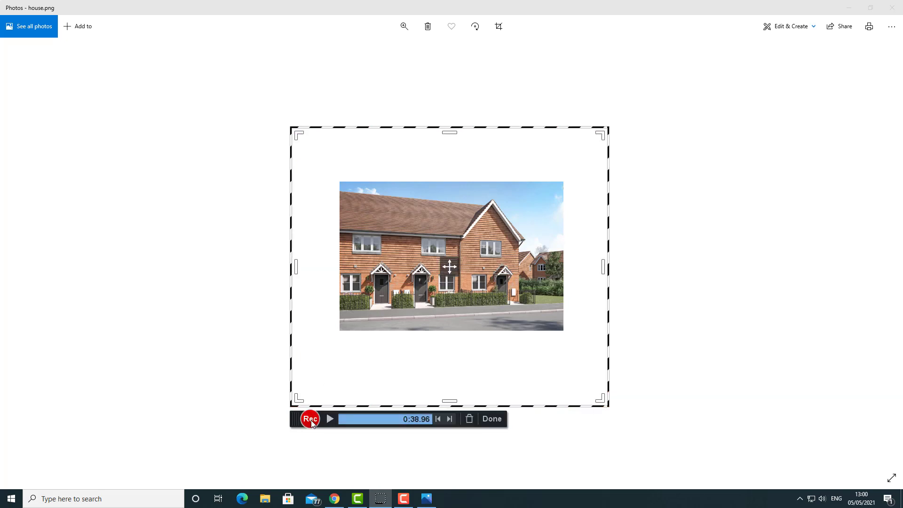
click(492, 419)
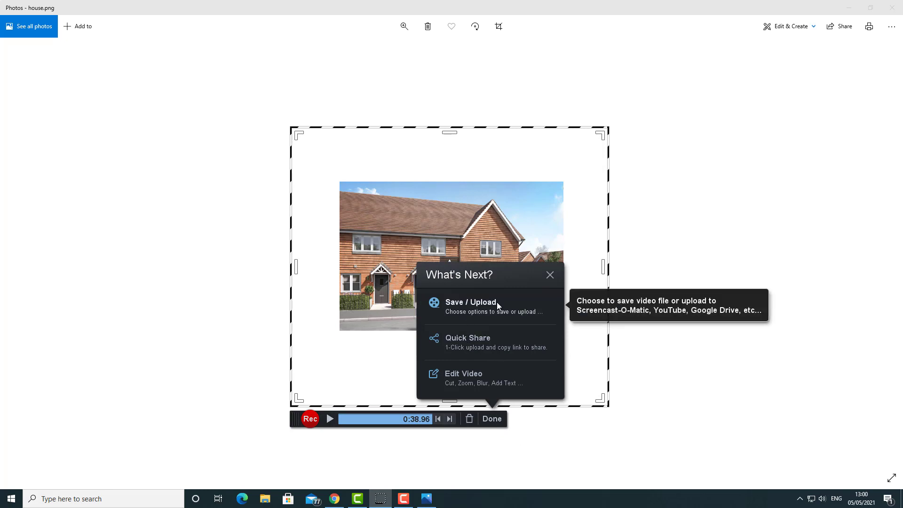
click(475, 307)
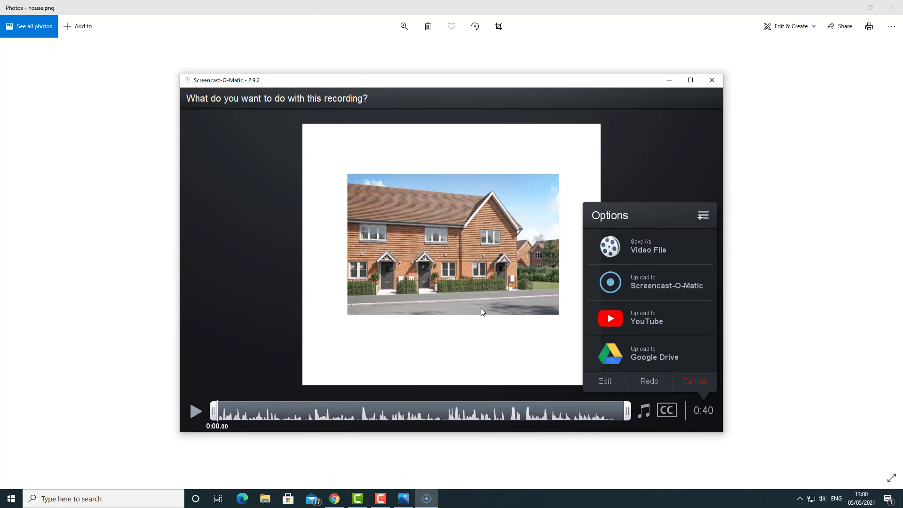
click(195, 411)
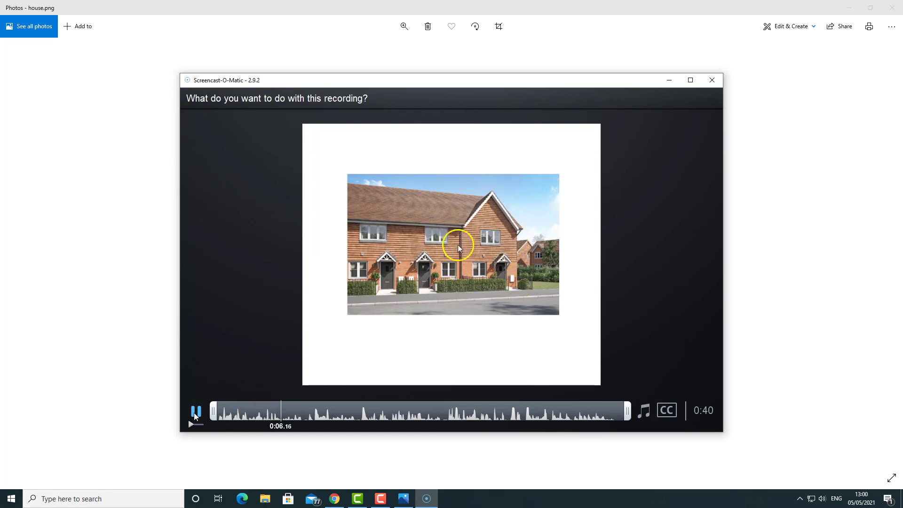
click(196, 412)
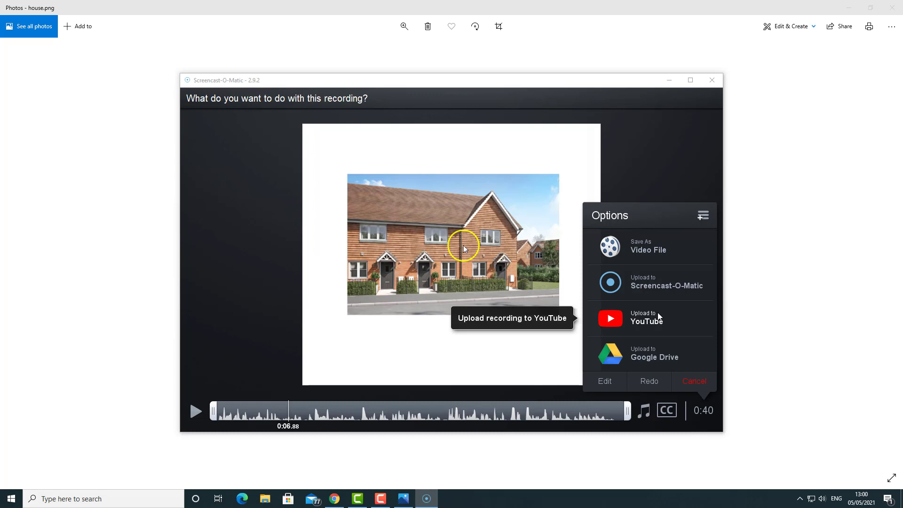
click(643, 319)
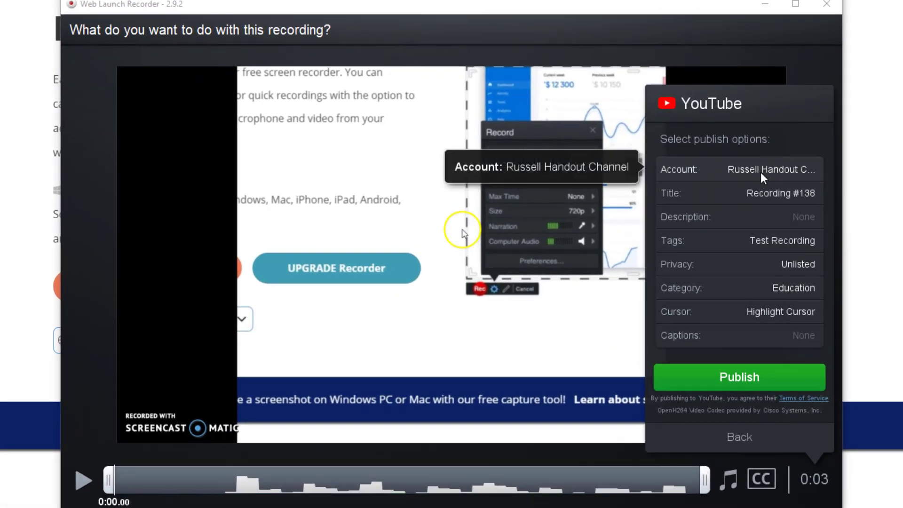
Step: Add a new YouTube account from the Account list and launch the web browser to sign in
click(758, 168)
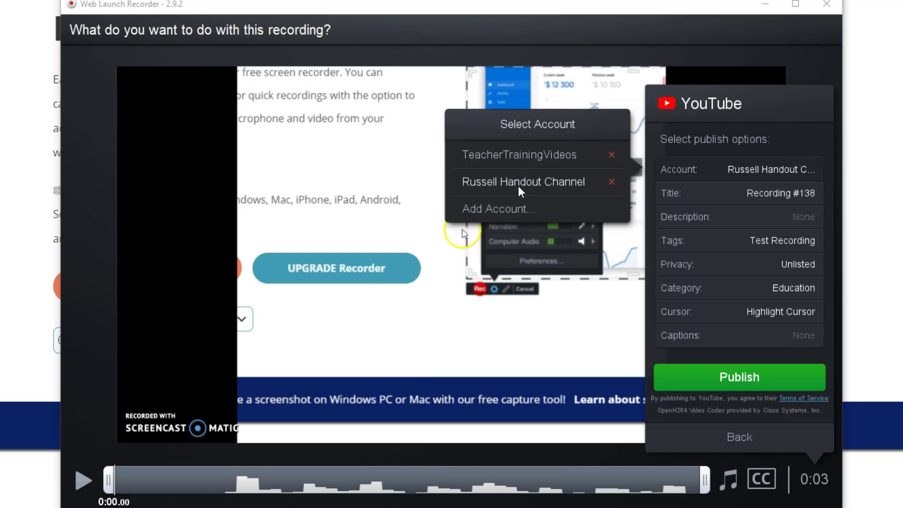
click(484, 209)
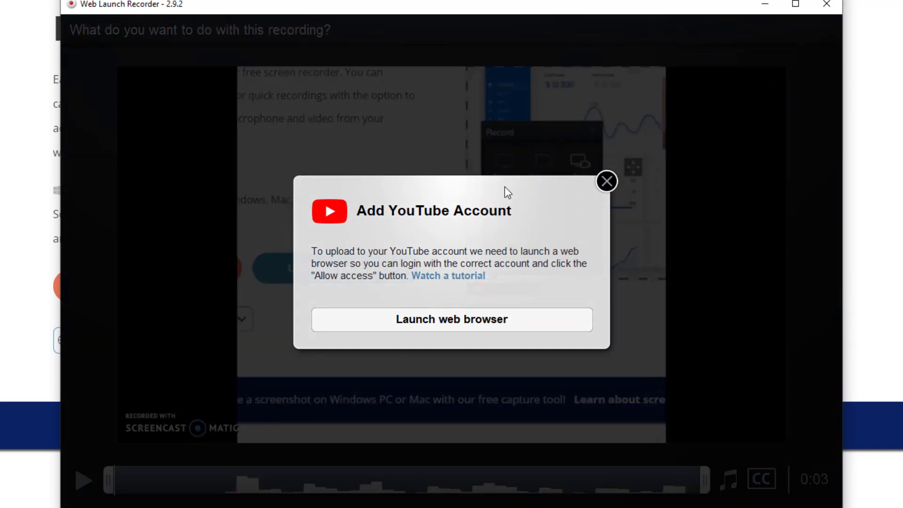
click(454, 322)
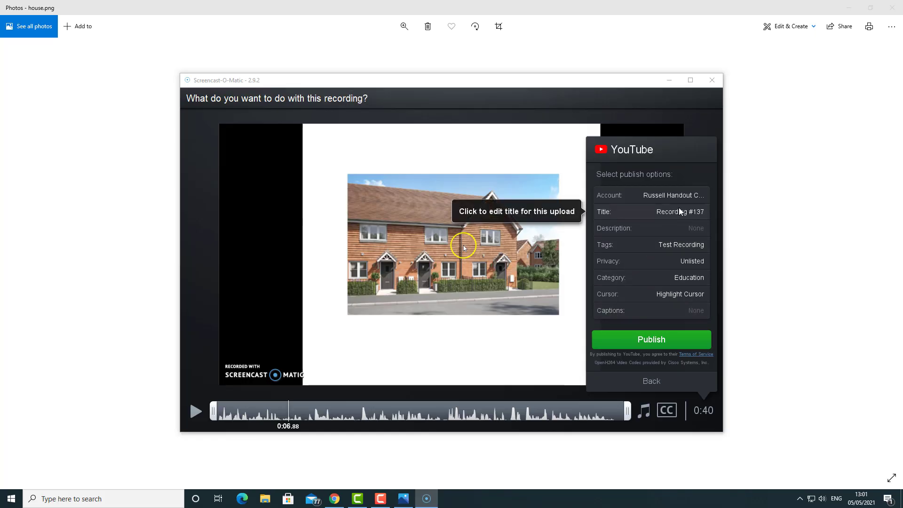
Step: Title the upload MyhouseDescription, publish it to YouTube, and finish once the upload hits 100%
click(679, 209)
text(MyhouseDescription)
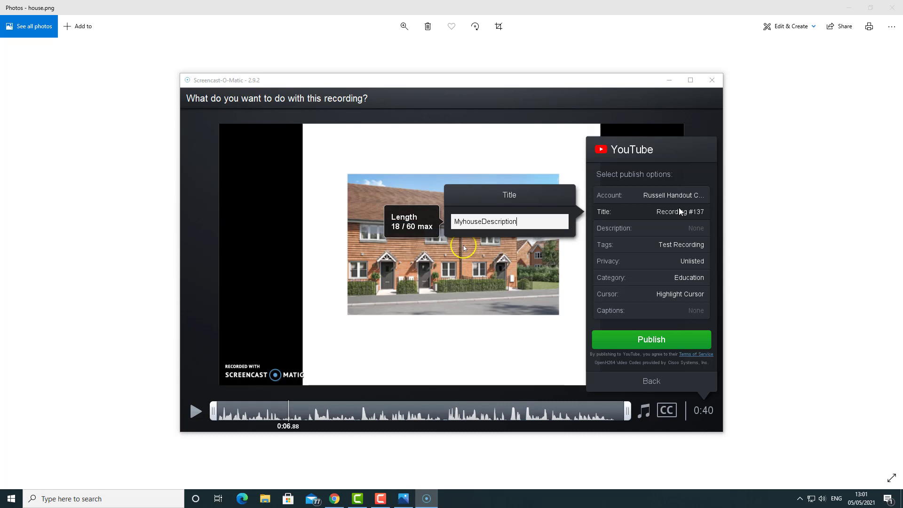
key(Return)
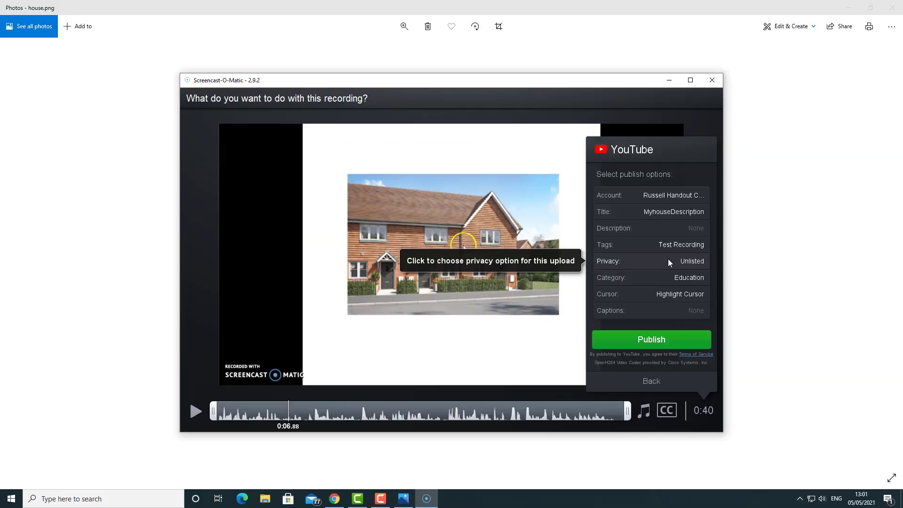
click(740, 371)
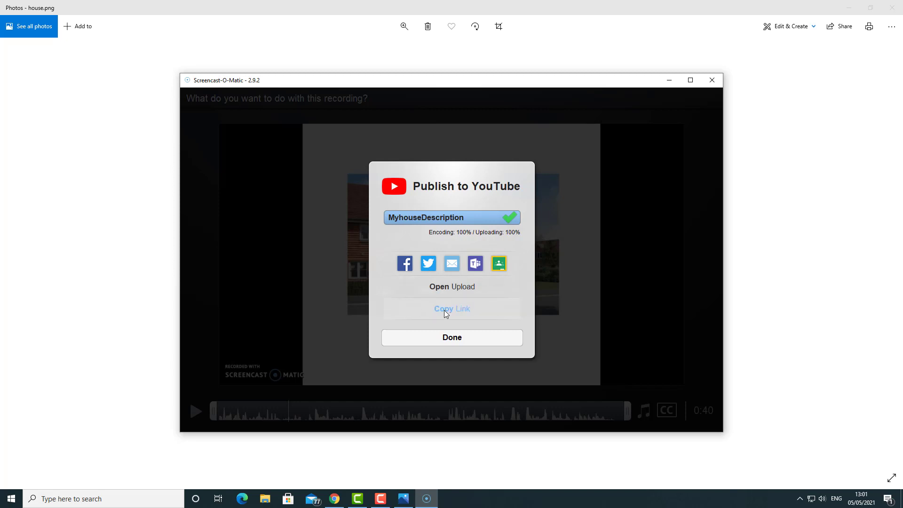
click(447, 338)
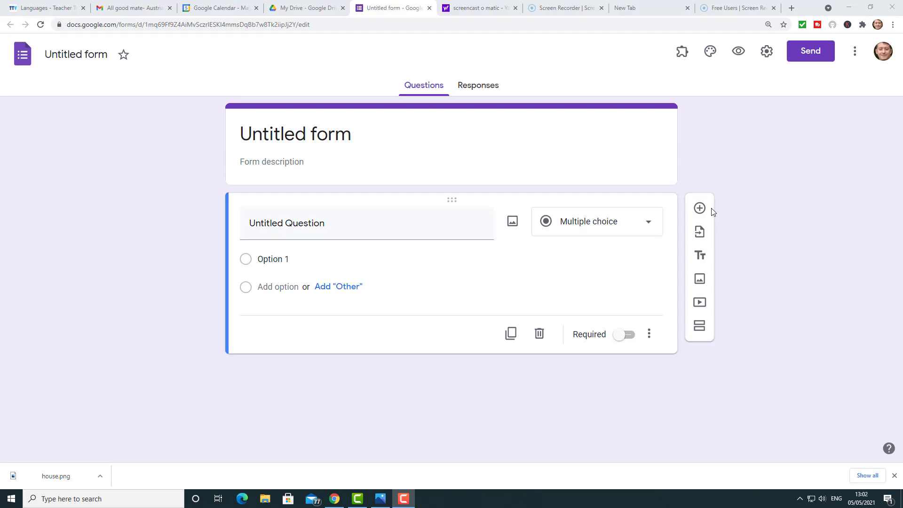
Step: Title the form 'YouTube example', paste the watch-and-answer description, and name the file accordingly
click(358, 136)
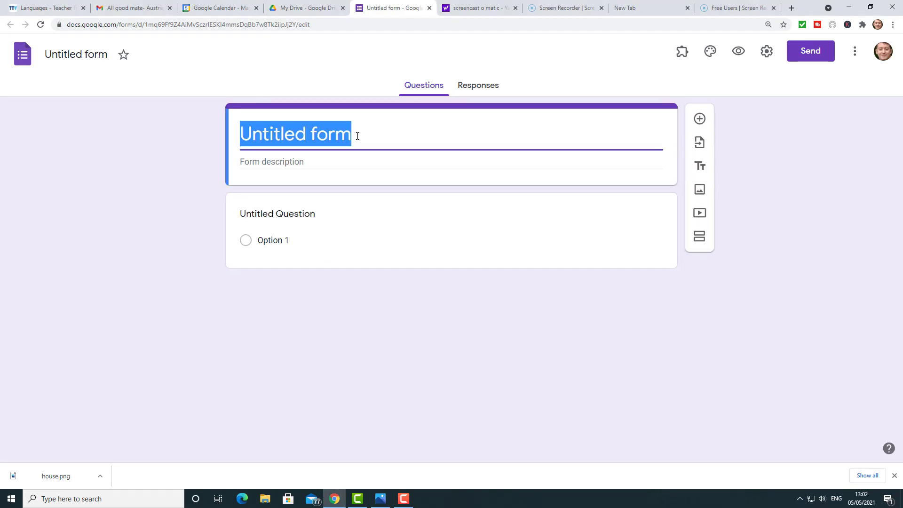
text(YouTube )
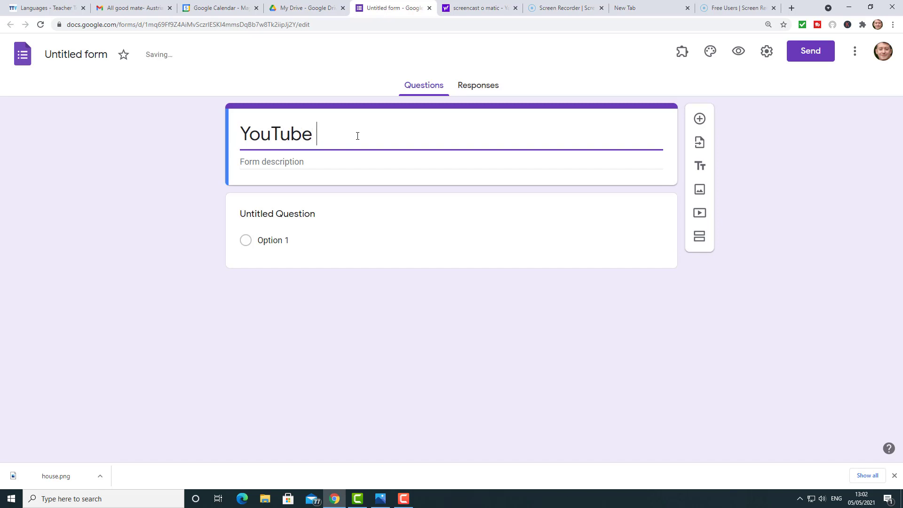
text(example)
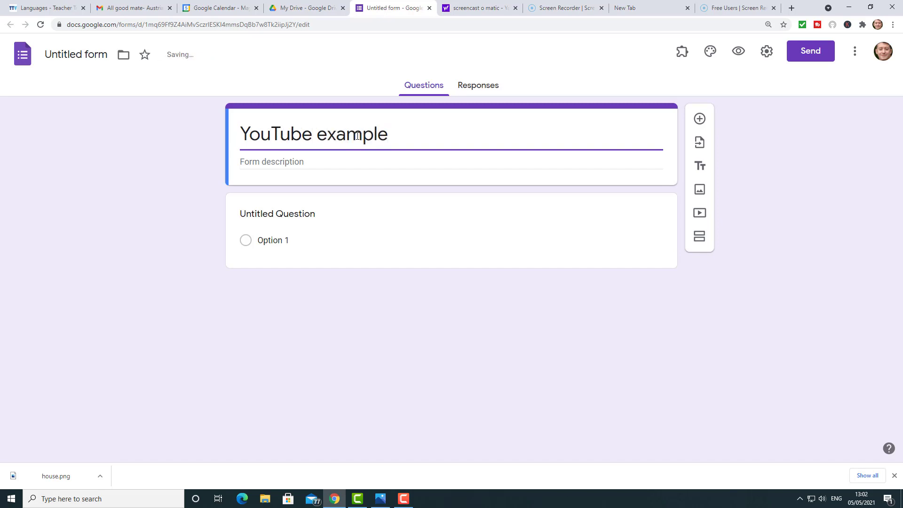
click(336, 165)
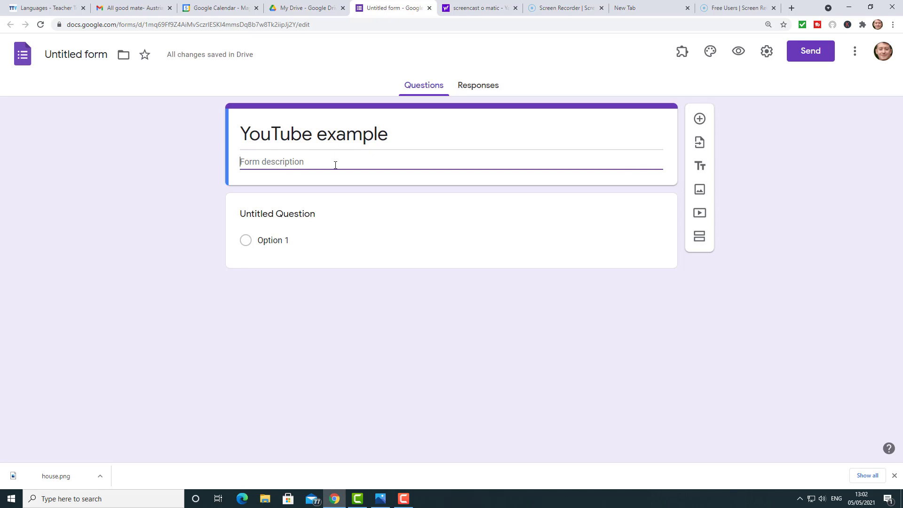
text(Watch the video and answer the questions below)
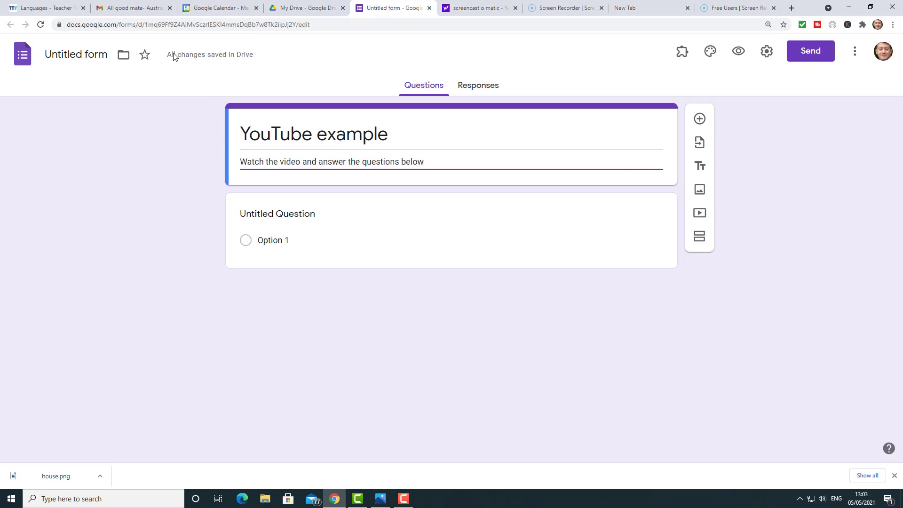
click(75, 55)
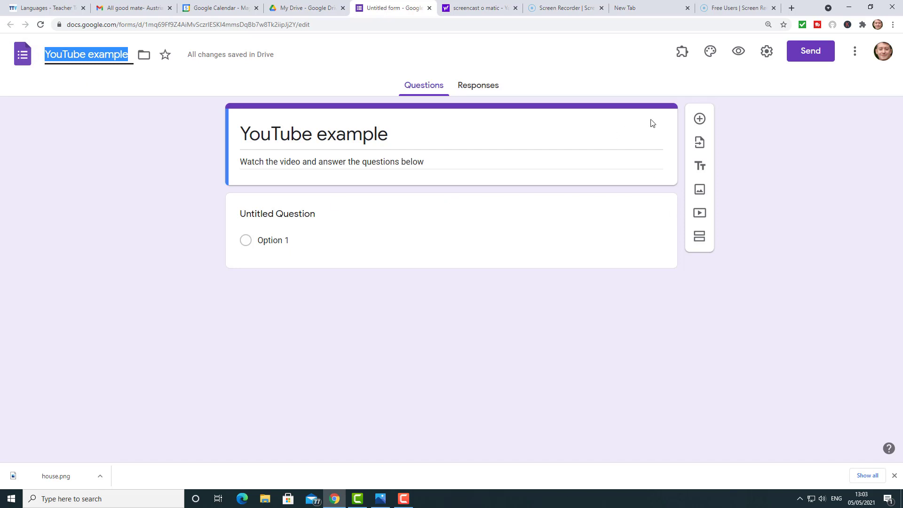
click(700, 215)
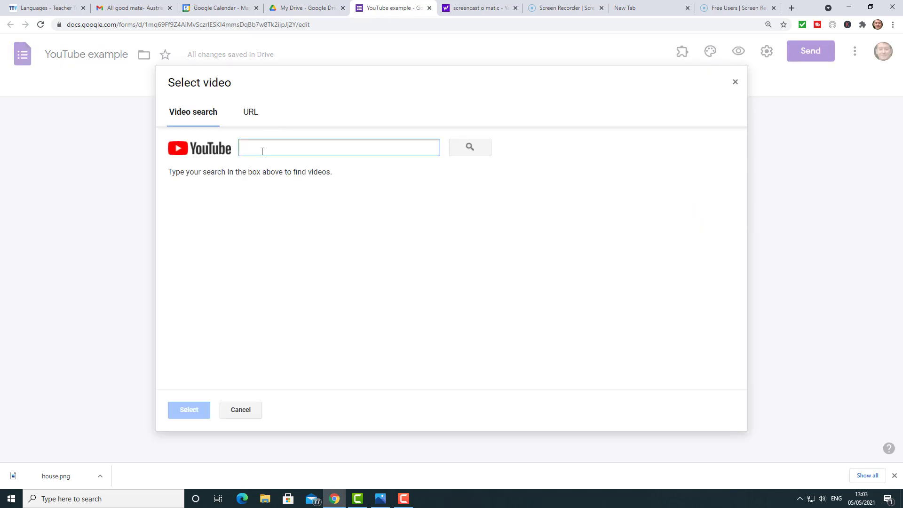
Step: Search YouTube with the pasted youtu.be link and insert the MyhouseDescription video into the form
text(http://youtu.be/a37aTKfNyU4?hd=1)
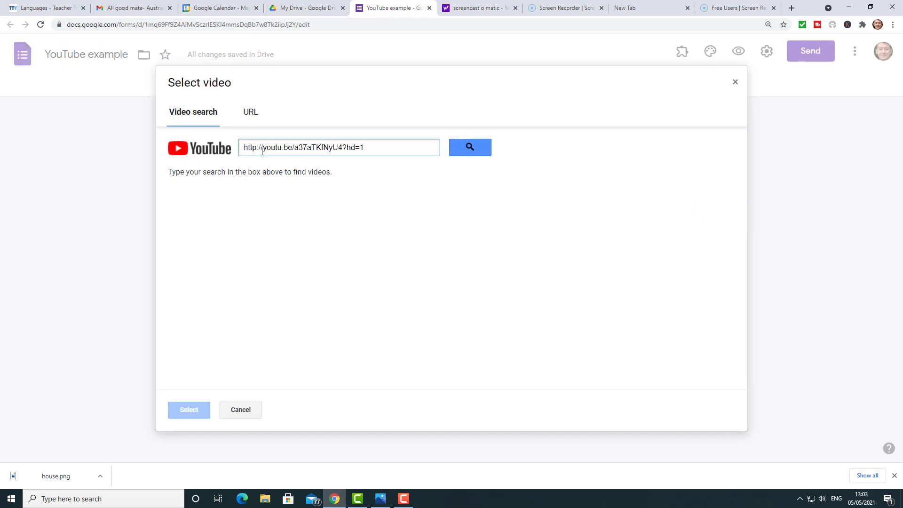
click(476, 148)
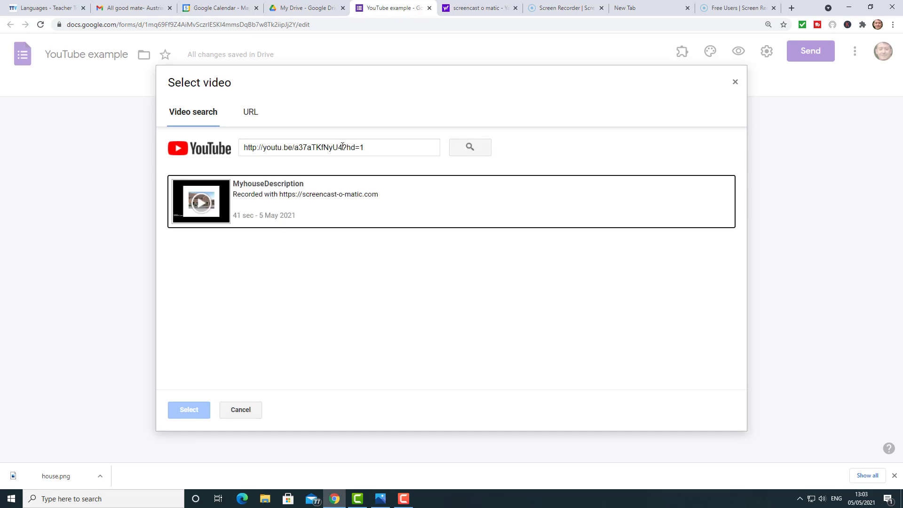
click(222, 197)
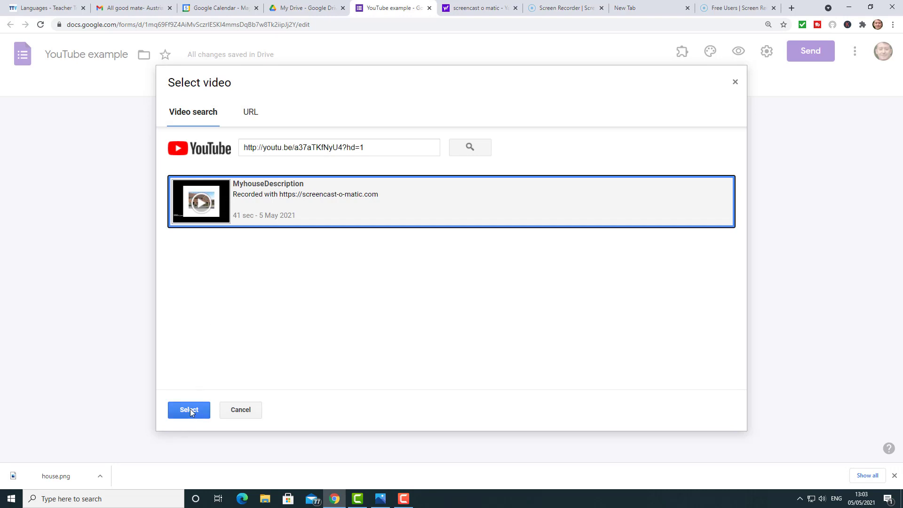
click(190, 408)
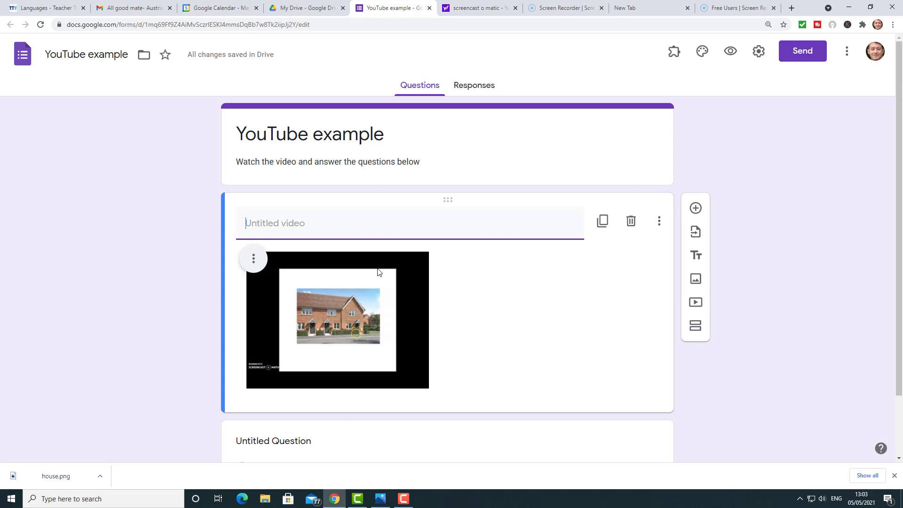
Step: Caption the embedded video 'Watch this video'
text(Watch this video)
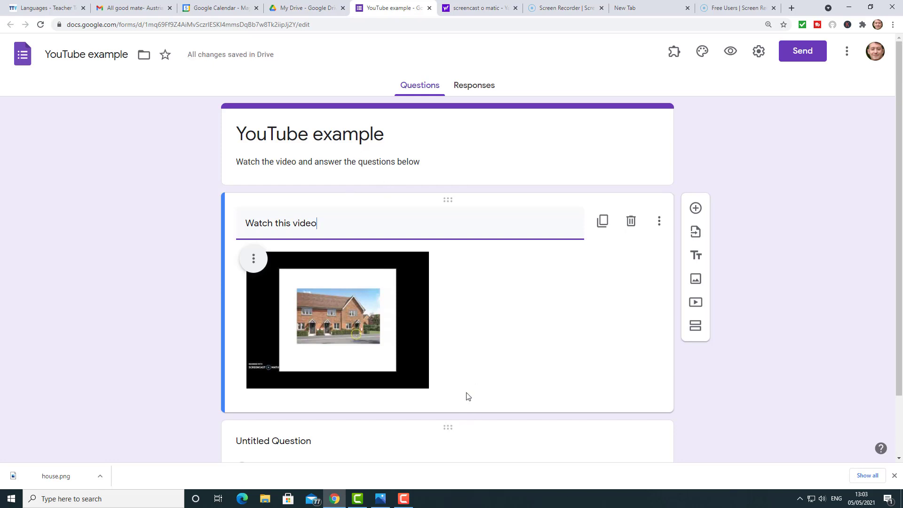
Step: Centre the video on the form, enlarge it, and open the form preview
click(254, 259)
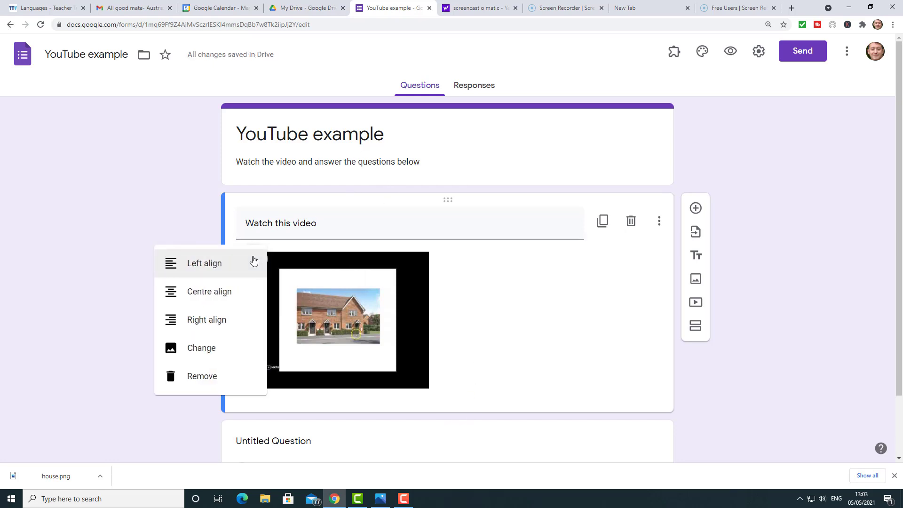
click(218, 292)
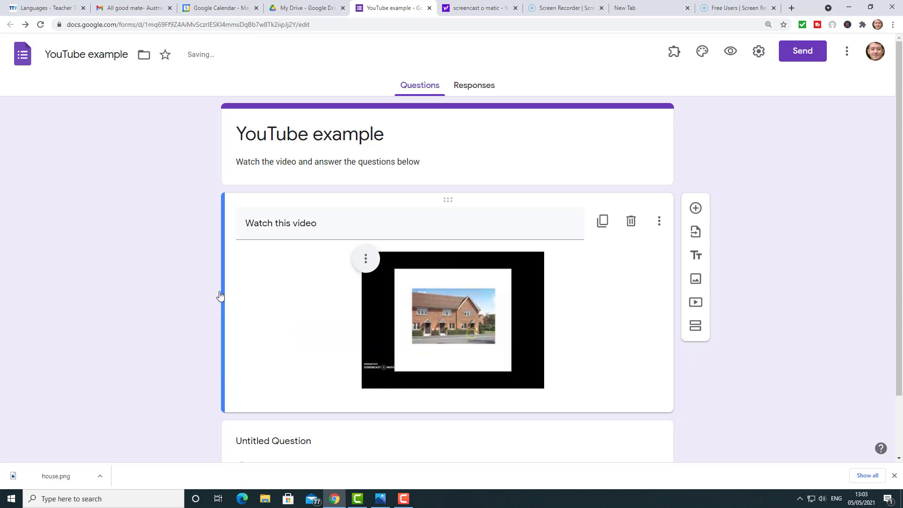
click(516, 354)
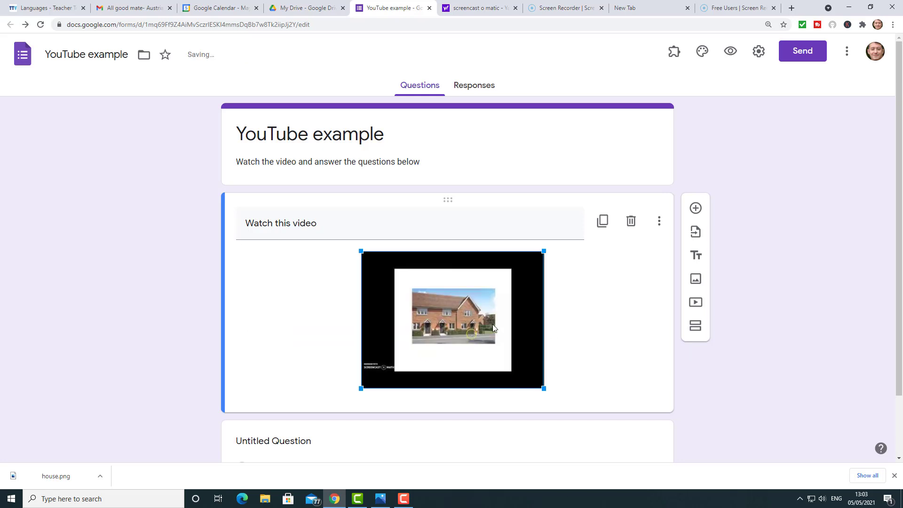
drag(545, 388, 637, 458)
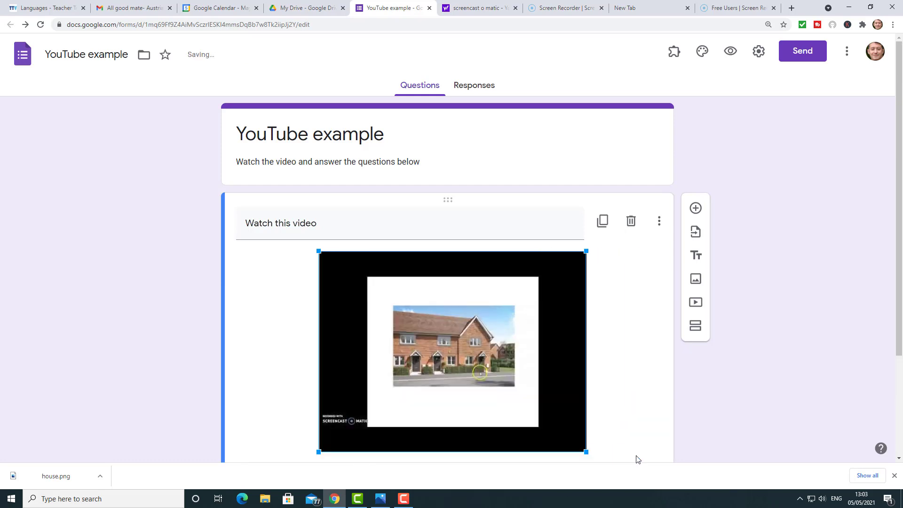
drag(900, 245, 901, 360)
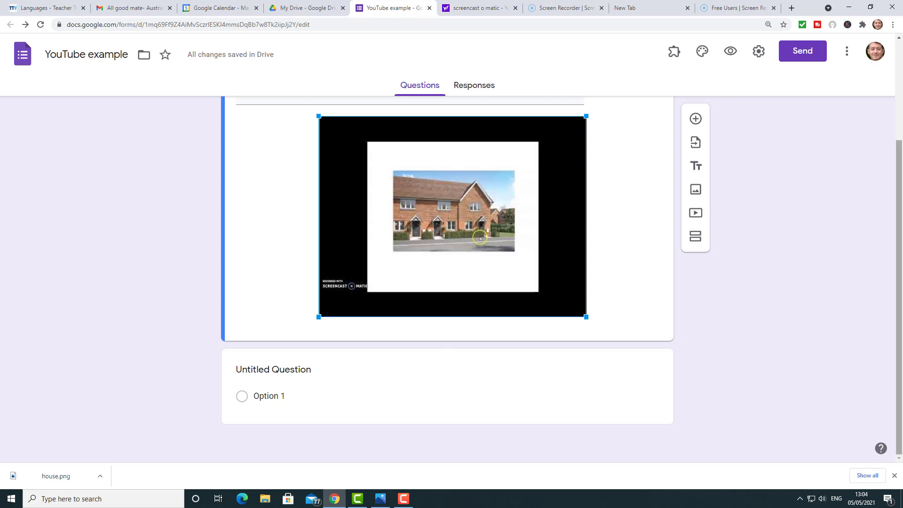
drag(899, 280, 896, 178)
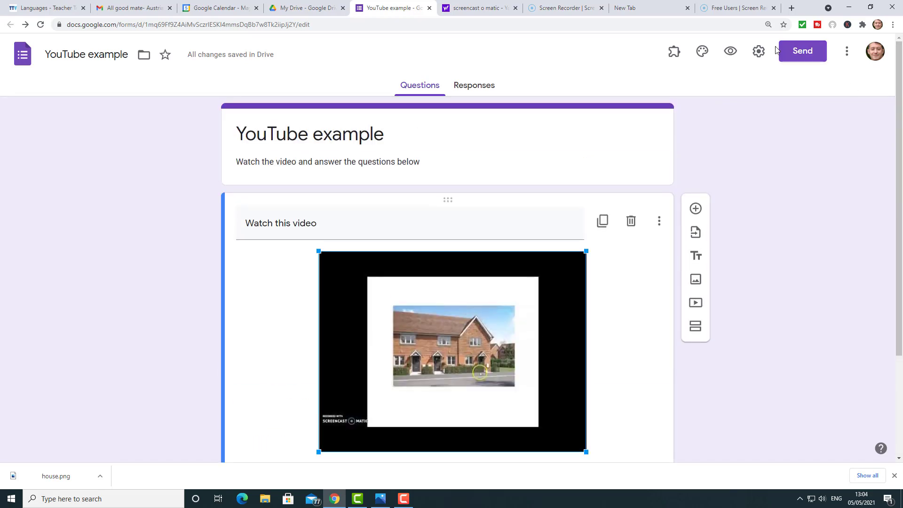
click(730, 51)
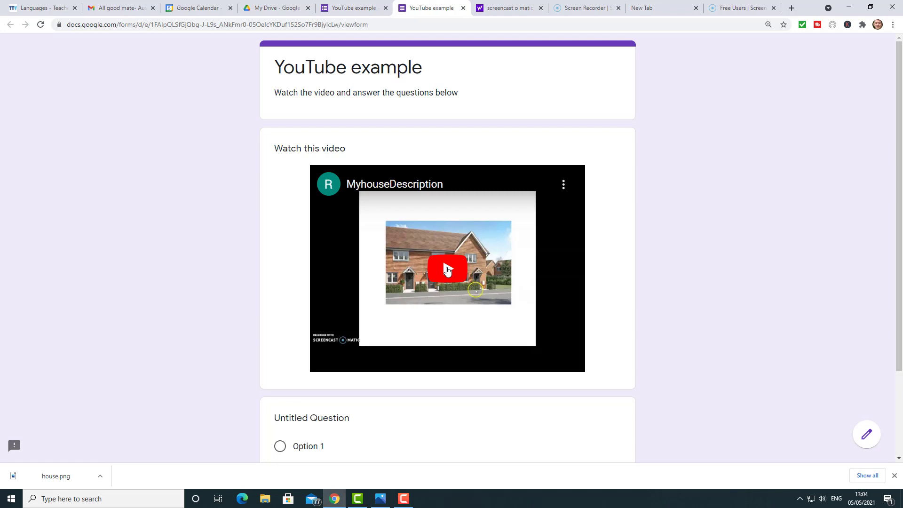
Step: Play the embedded MyhouseDescription video in the preview for a few seconds, then pause it
click(446, 270)
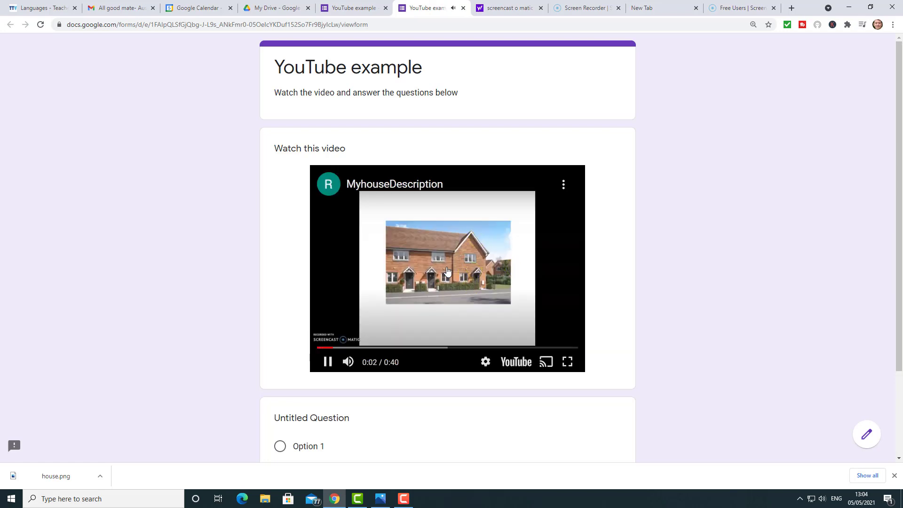
click(328, 362)
drag(899, 241, 899, 300)
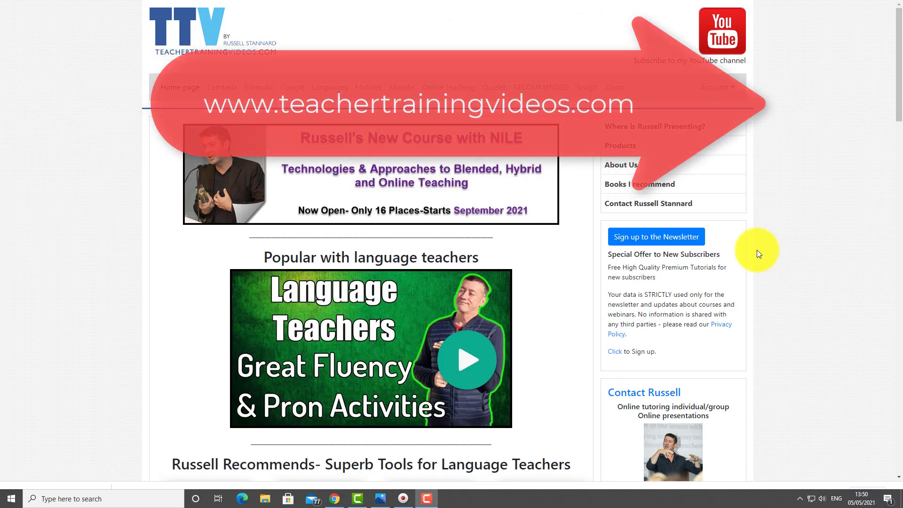
drag(898, 92, 899, 61)
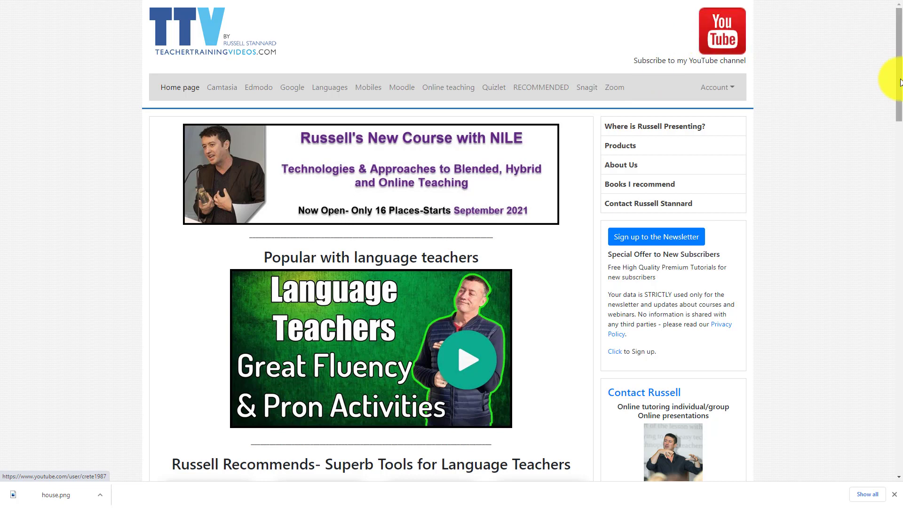
scroll(887, 80, down, 5)
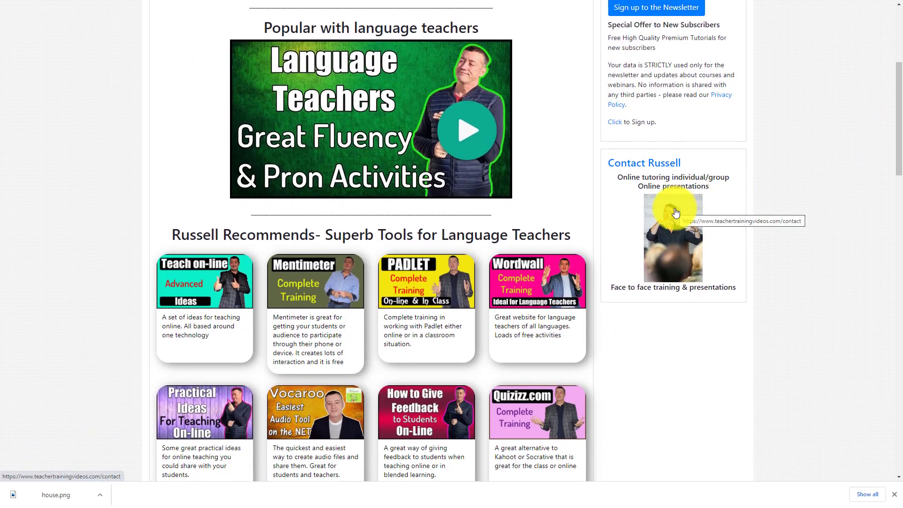